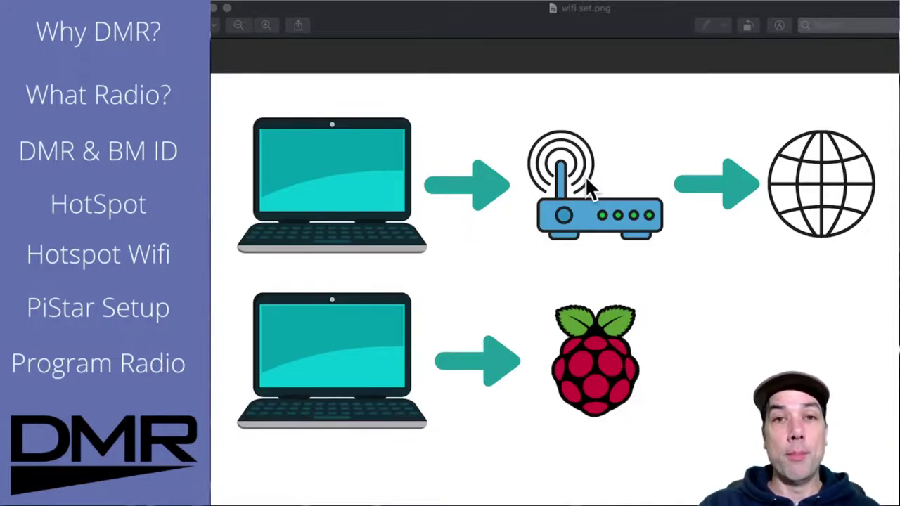
Step: Close the Preview window showing wifi set.png
click(214, 8)
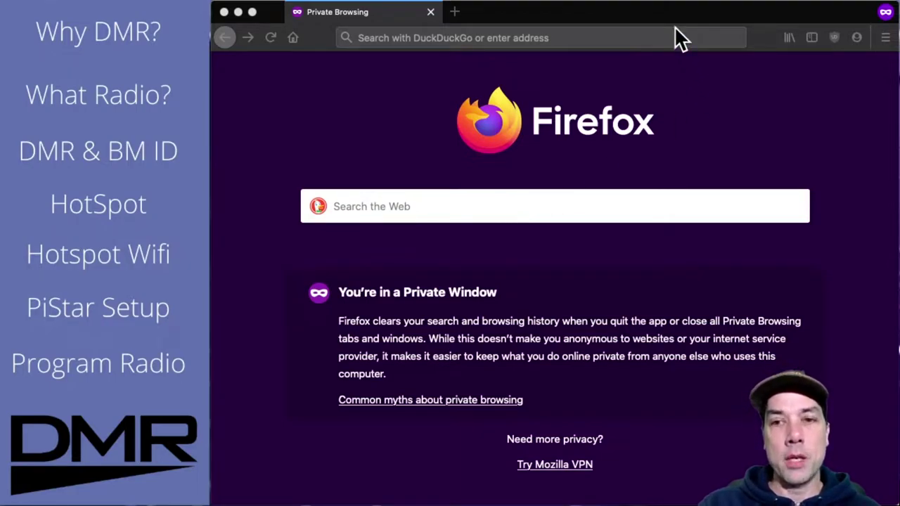
Step: Join the Pi-Star-Setup Wi-Fi network from the menu bar, entering its WPA2 password
click(694, 5)
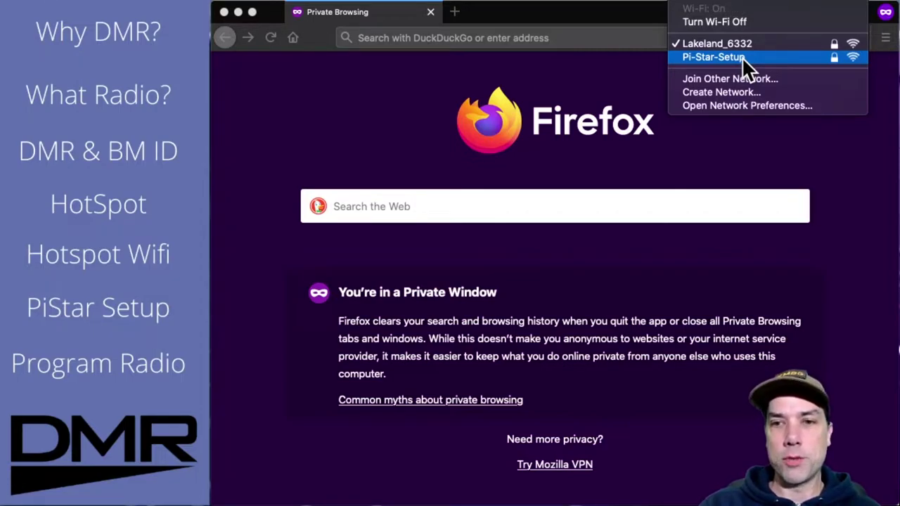
click(741, 57)
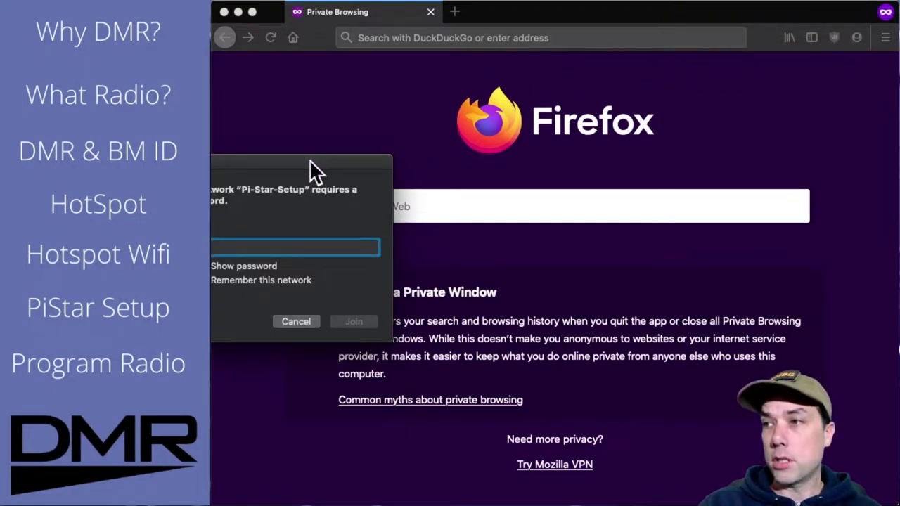
drag(309, 160, 502, 161)
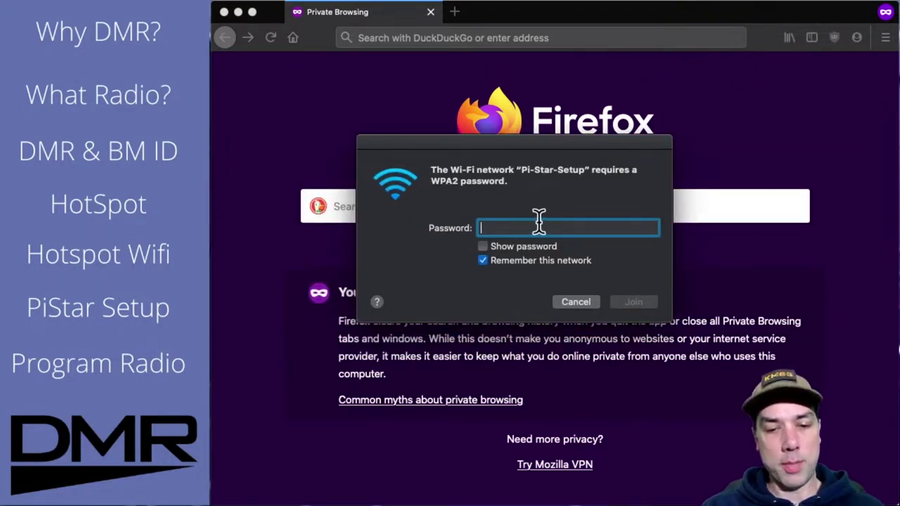
text(rasp)
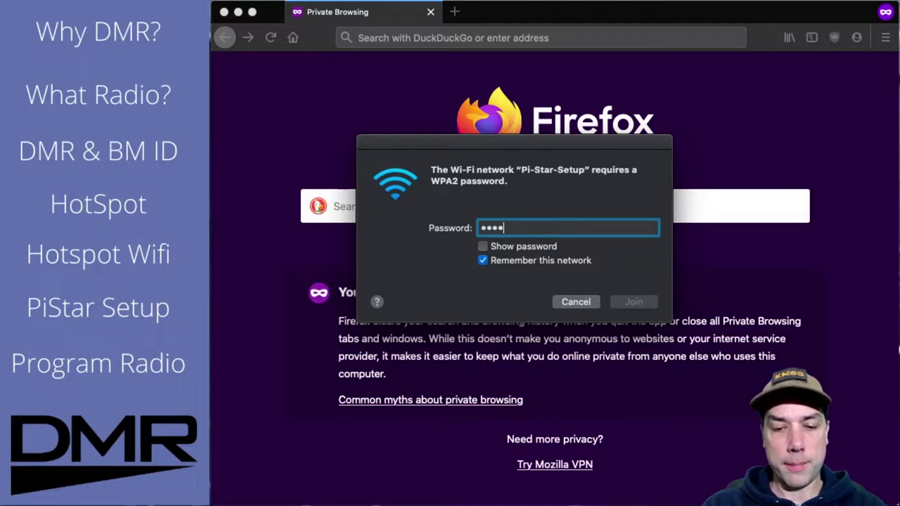
text(berry)
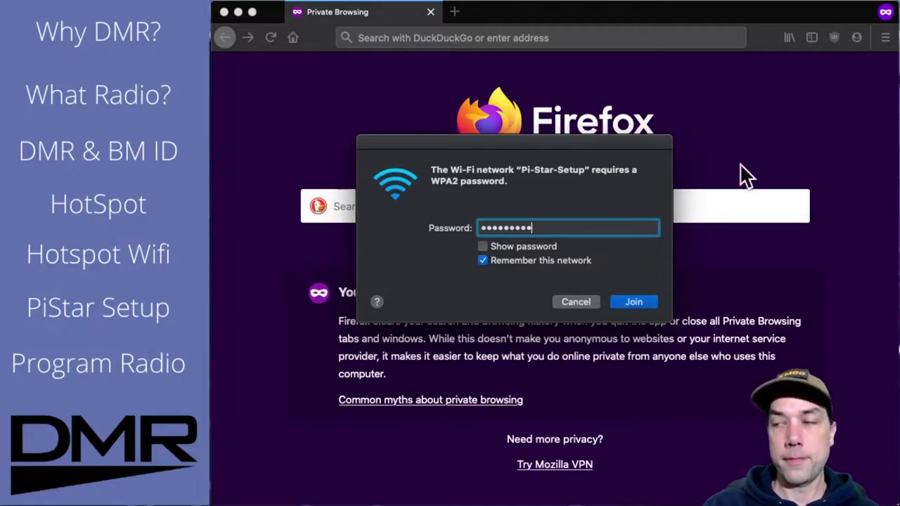
click(647, 304)
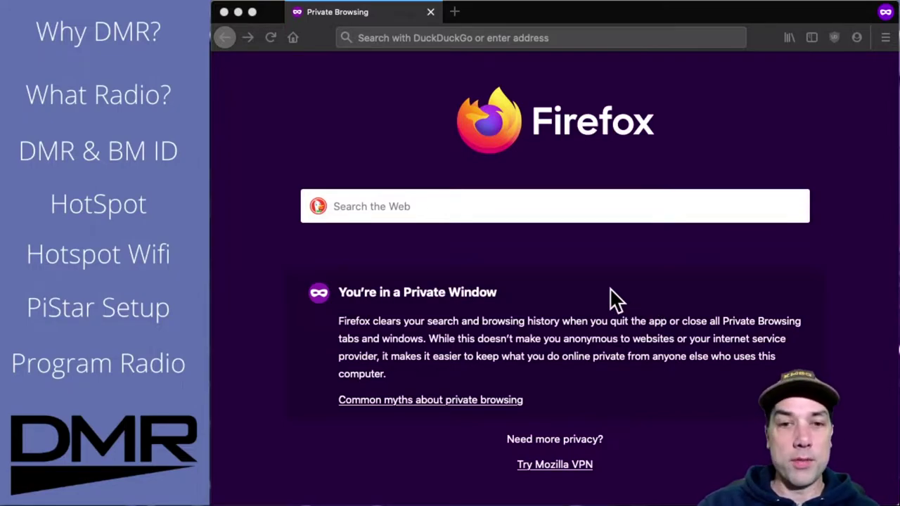
Step: Search for 'pi-star' from the Firefox address bar
click(438, 37)
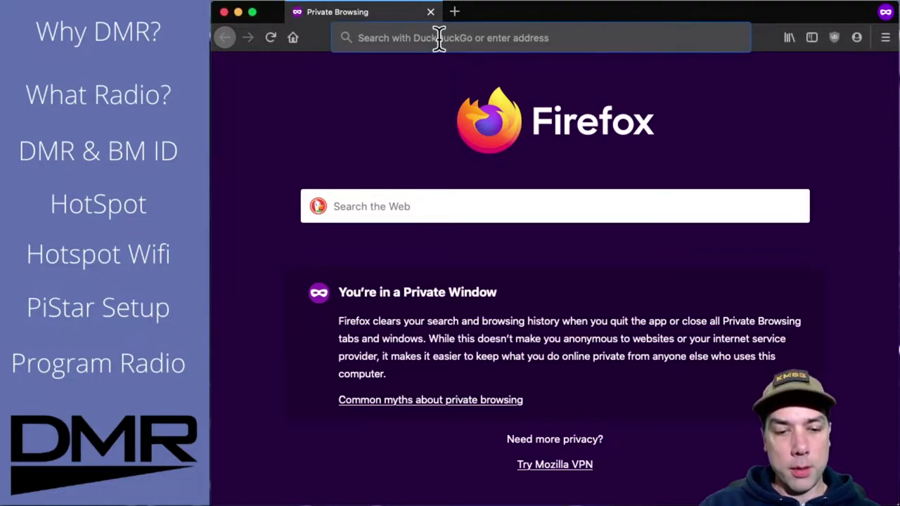
text(pi-star)
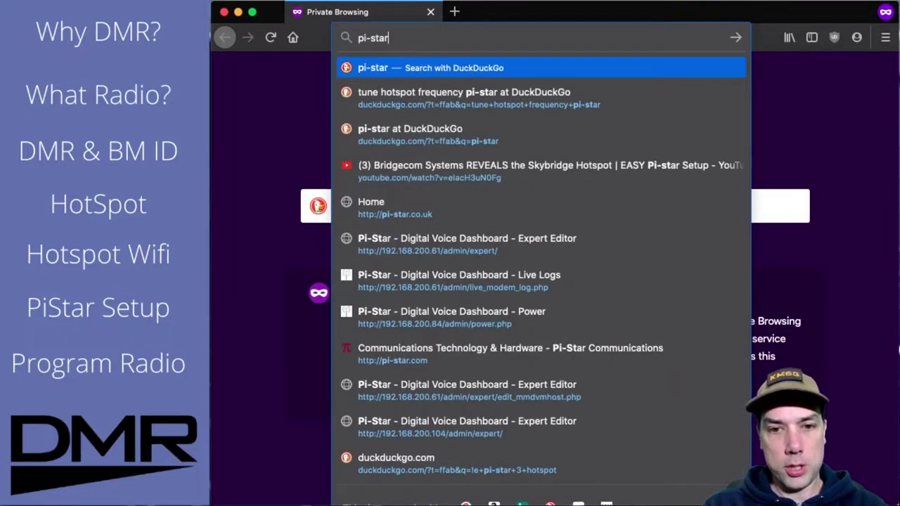
key(Return)
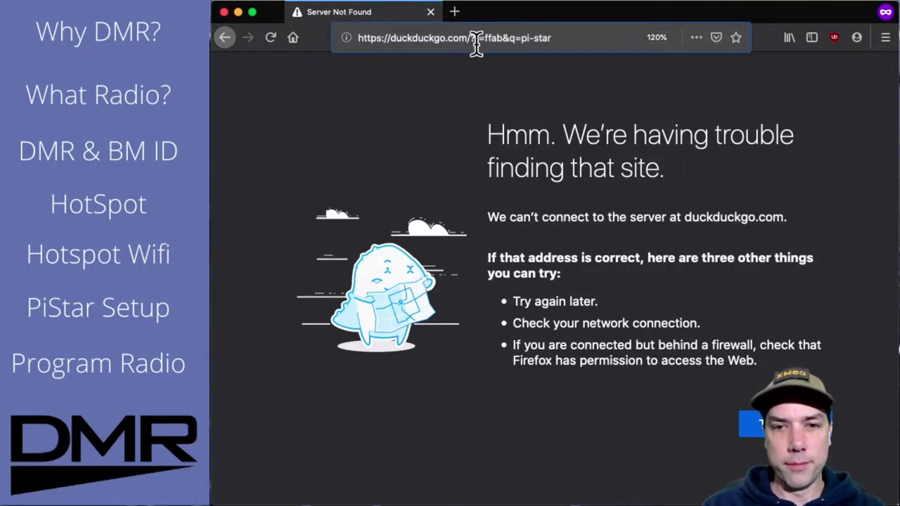
Step: Replace the address with 192.168.50.1/ to load the Pi-Star dashboard
drag(556, 37, 329, 35)
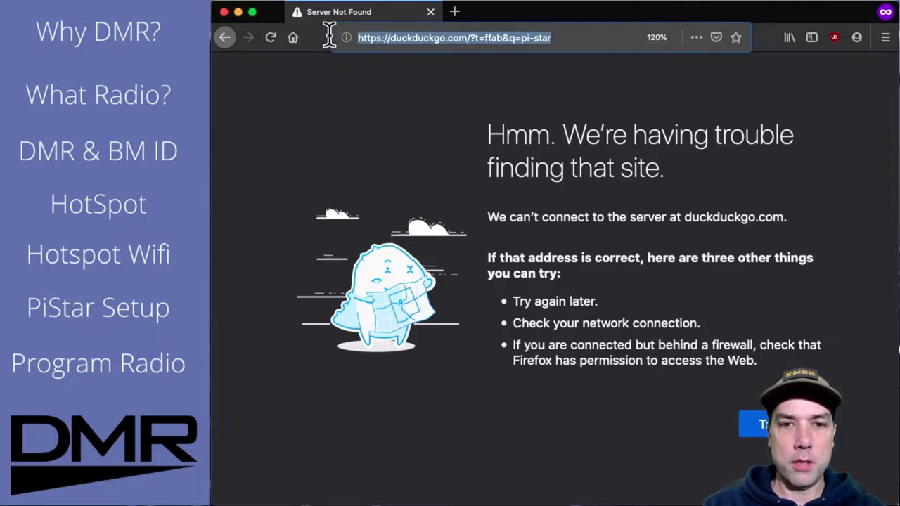
text(192.168)
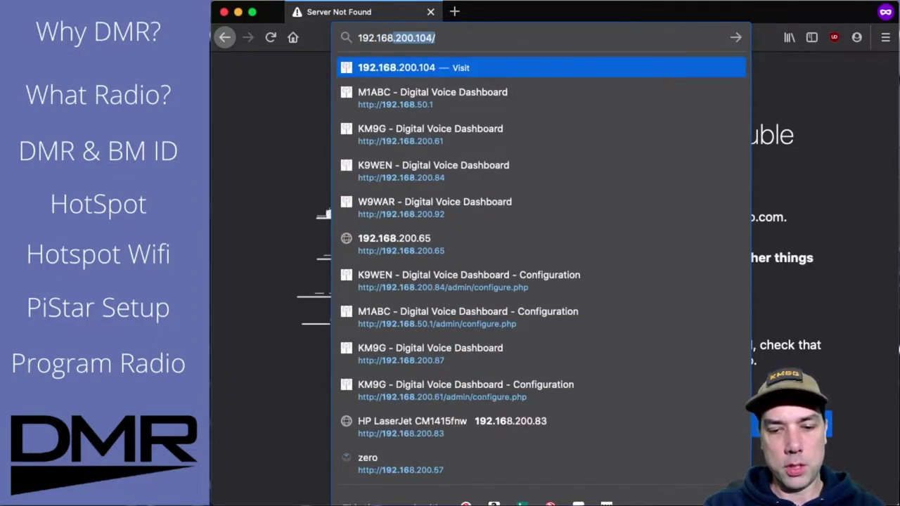
text(.50.1)
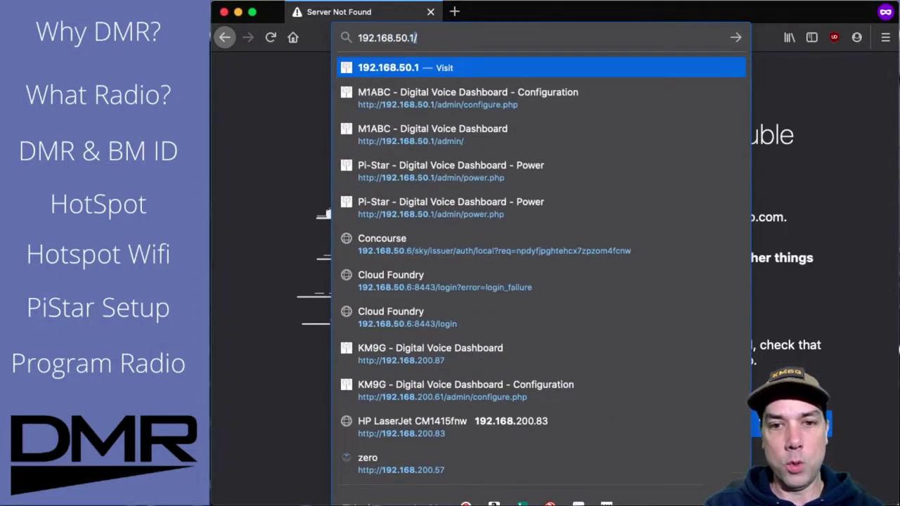
text(/)
key(Return)
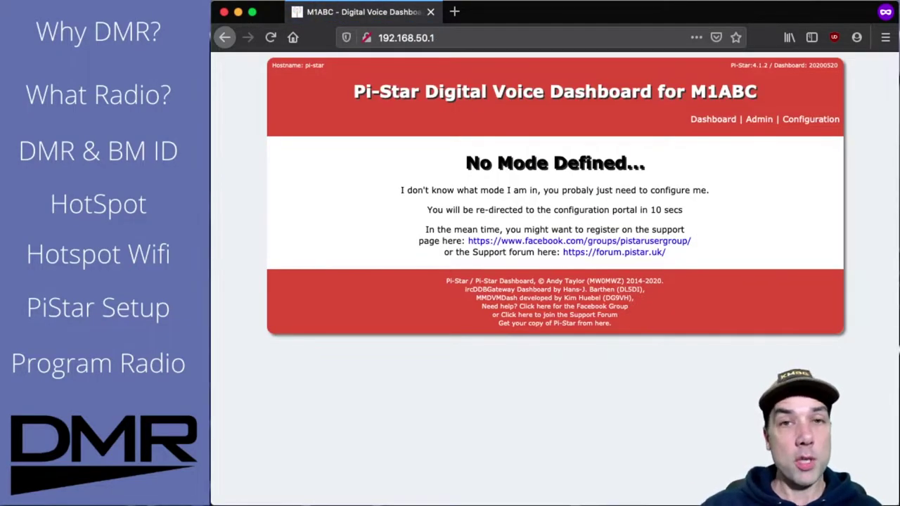
Step: Open the Configuration page and bring up the Configure WiFi form under Wireless Configuration
click(822, 127)
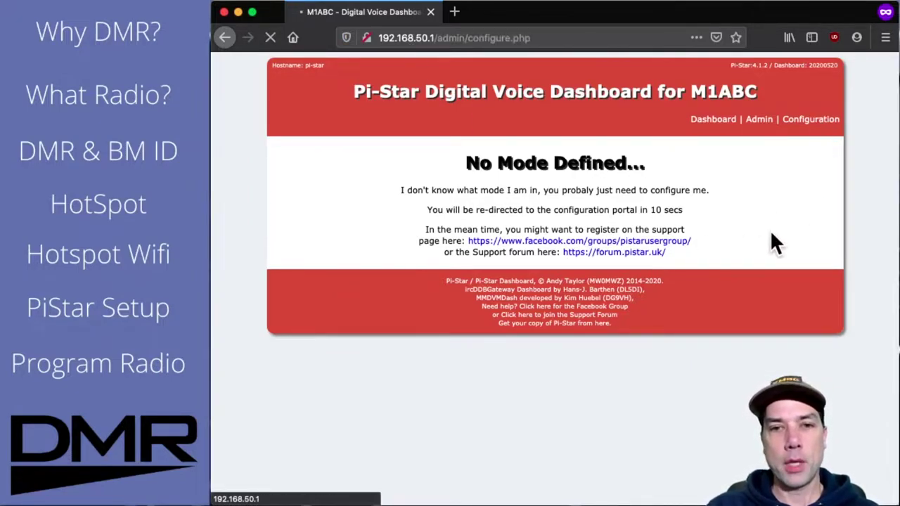
scroll(778, 224, down, 8)
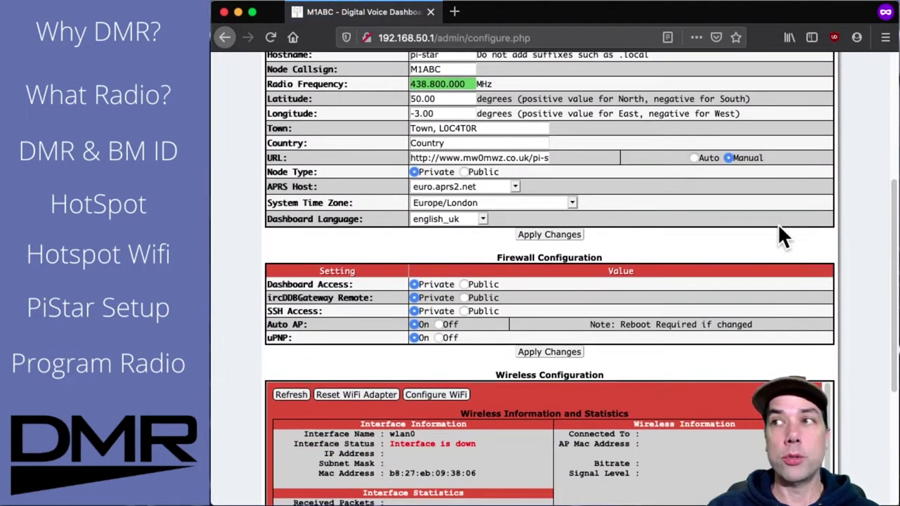
scroll(778, 223, down, 5)
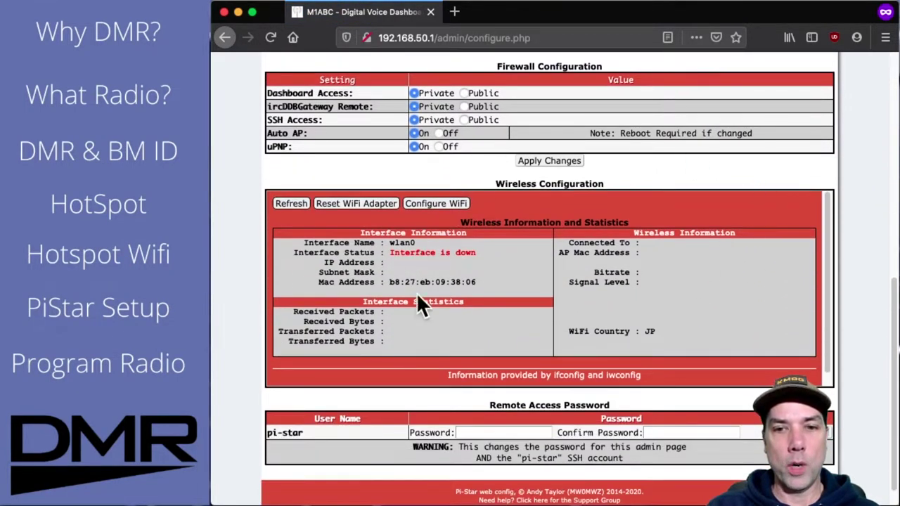
click(438, 203)
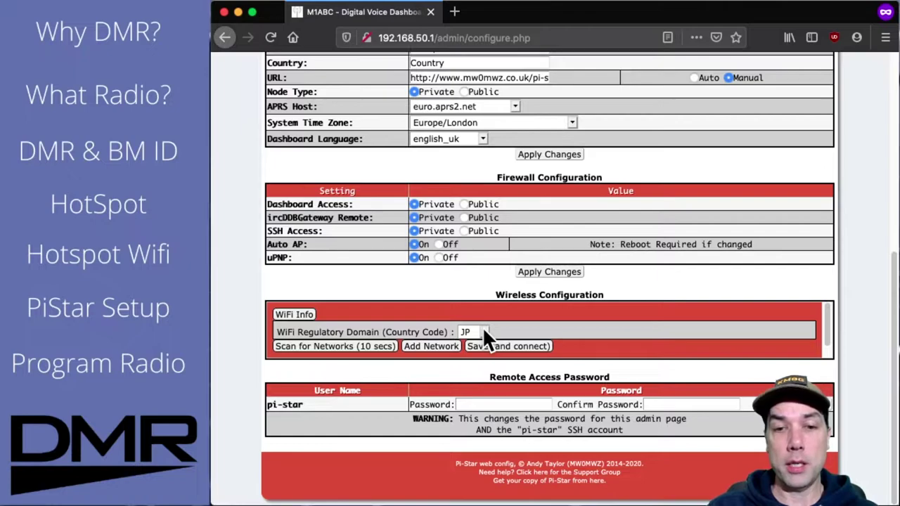
Step: Set the Wi-Fi country code to US
click(483, 329)
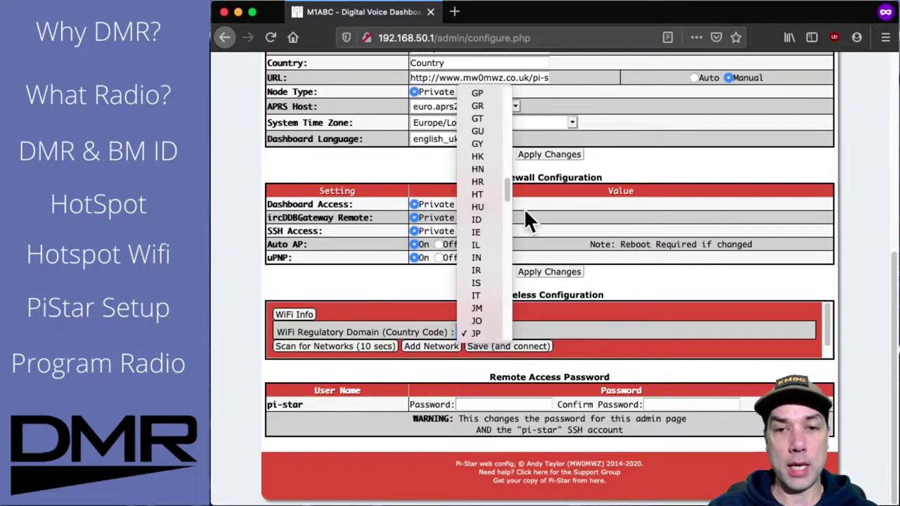
drag(507, 181, 516, 304)
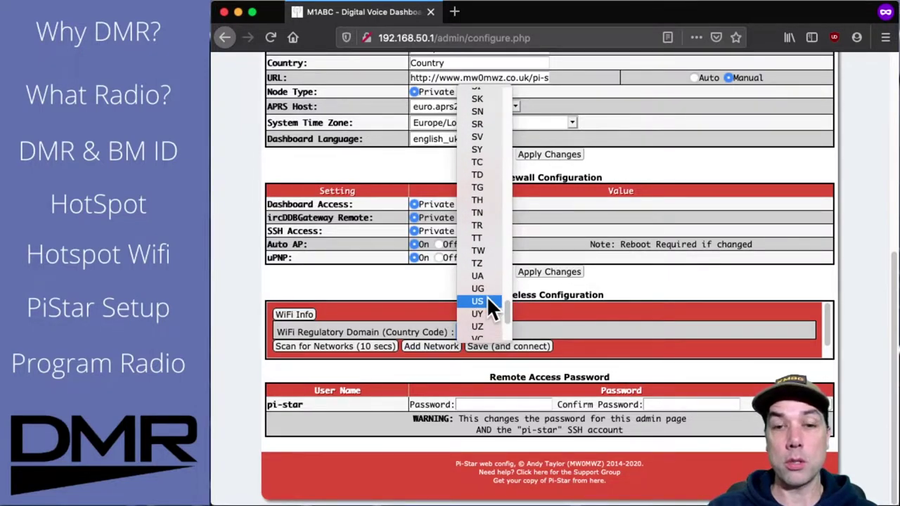
click(489, 300)
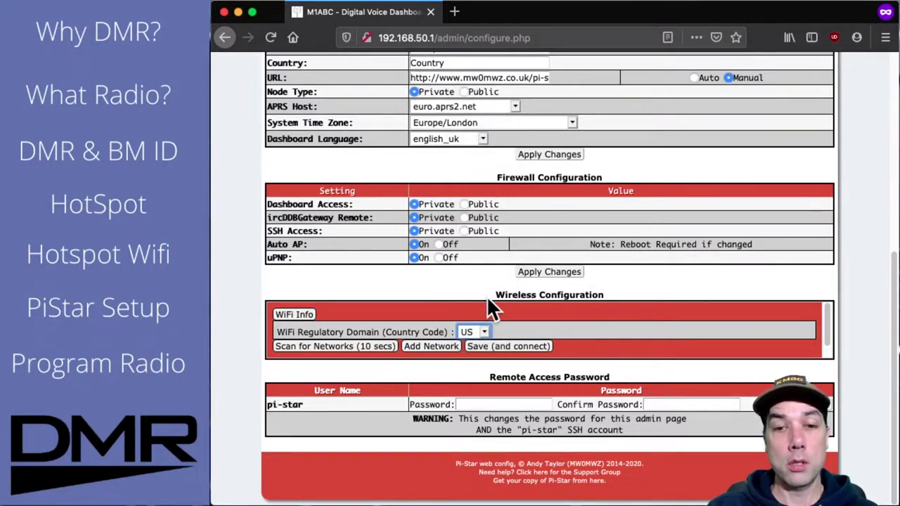
Step: Scan for networks, add Lakeland_6332 as Network 0, and fill its saved PSK password
click(354, 345)
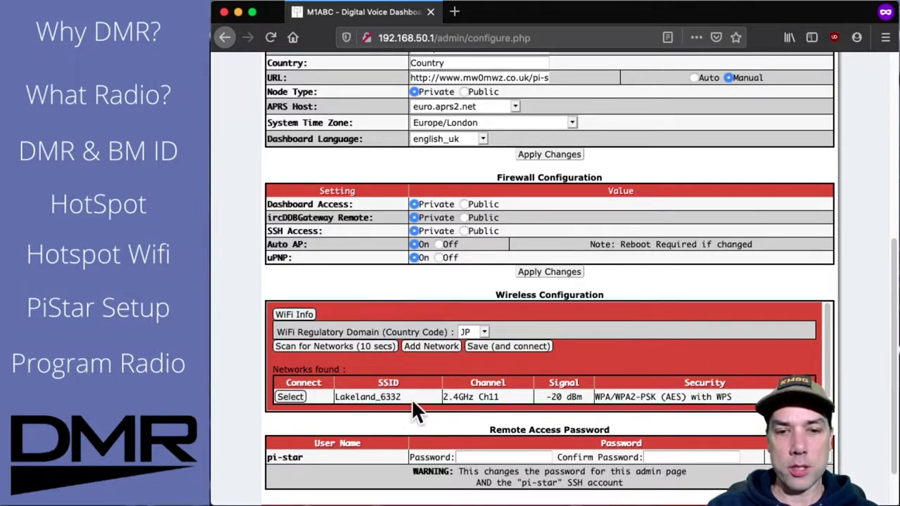
click(289, 396)
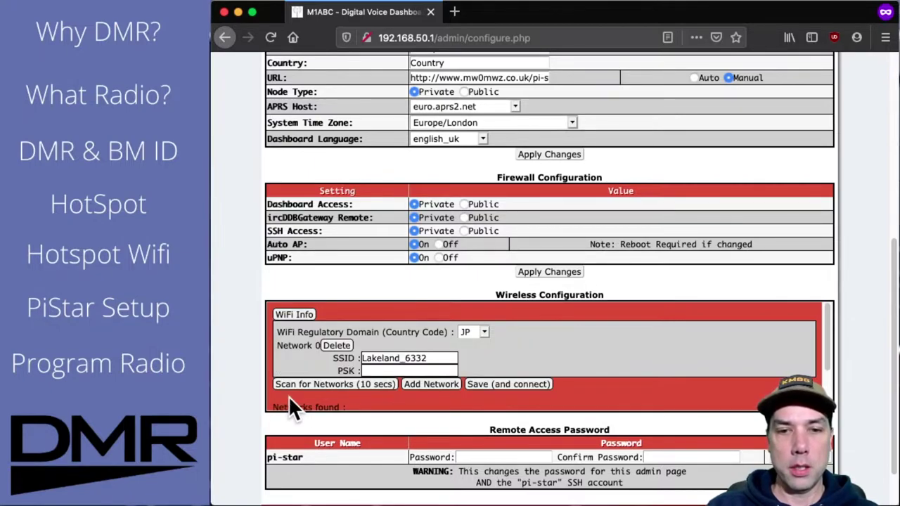
click(377, 371)
click(395, 394)
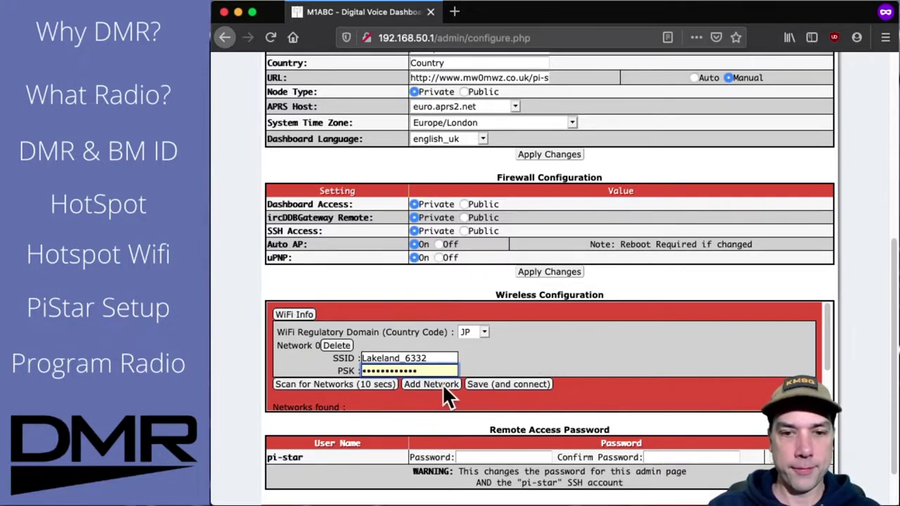
Step: Save the Wi-Fi settings, then reselect US as regulatory domain and save again
click(488, 385)
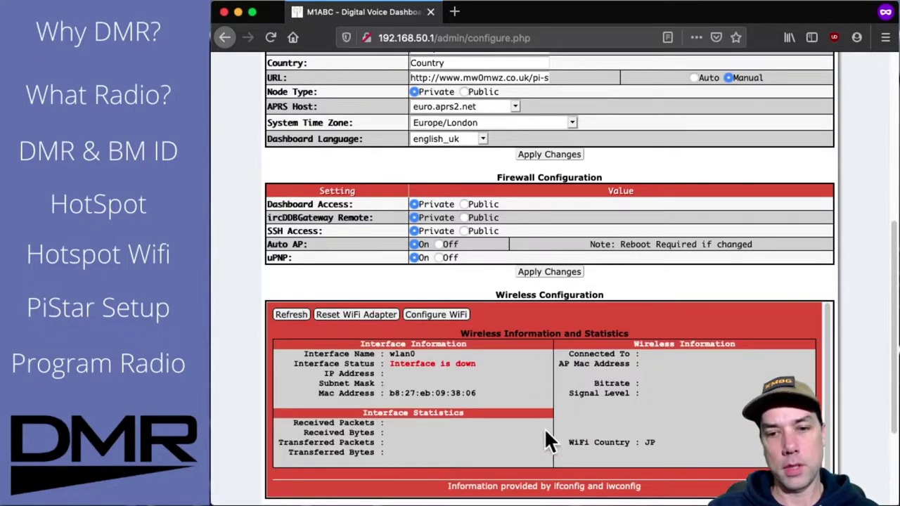
click(452, 314)
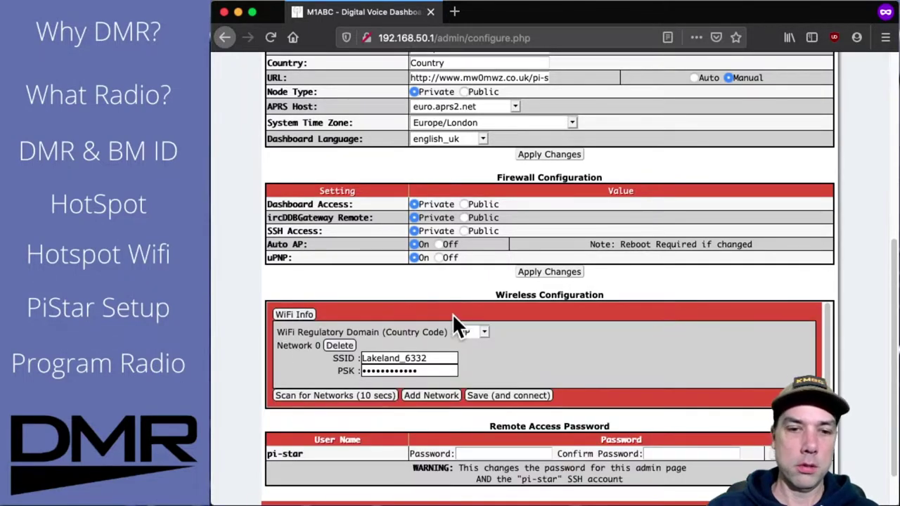
click(483, 332)
scroll(480, 320, down, 10)
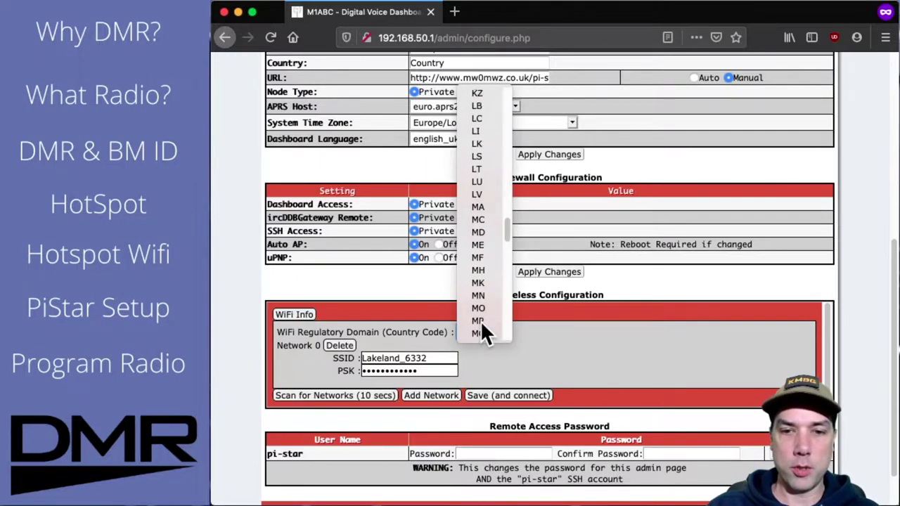
scroll(481, 321, down, 10)
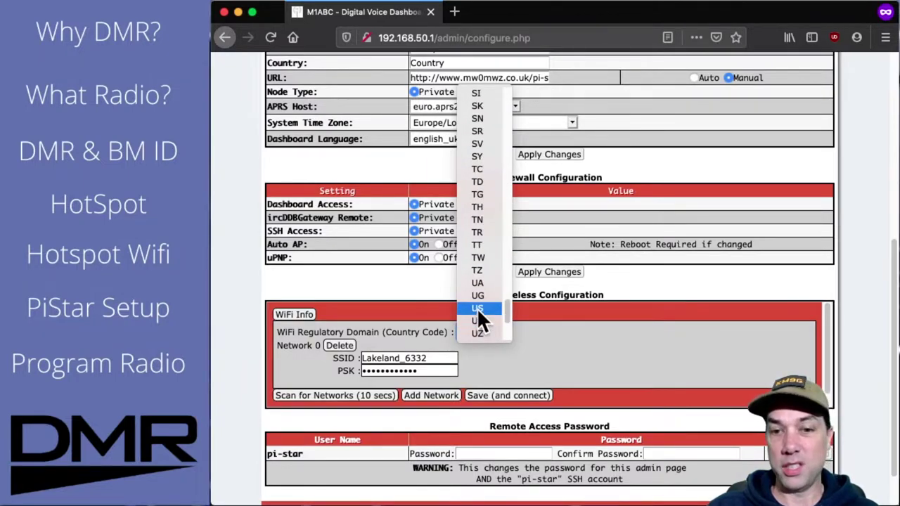
click(478, 311)
click(505, 394)
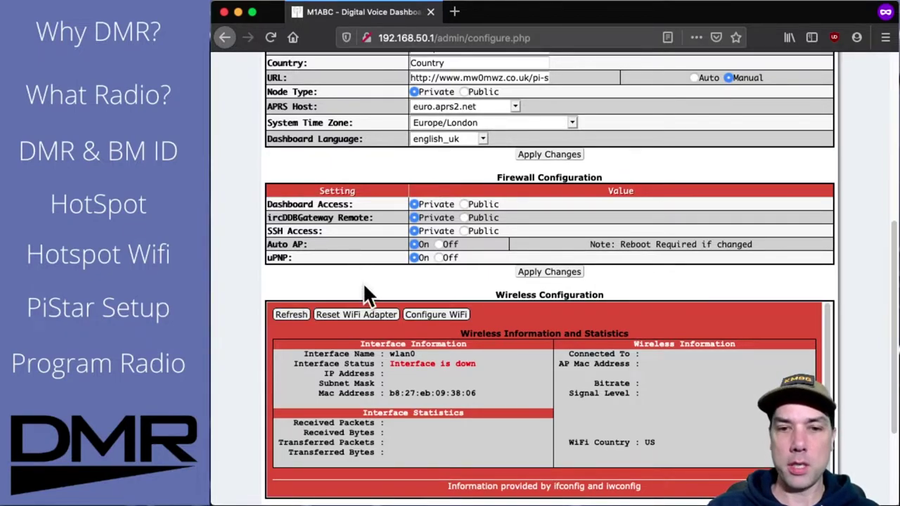
Step: Scroll the configuration page now loaded from 192.168.200.92
scroll(363, 282, down, 2)
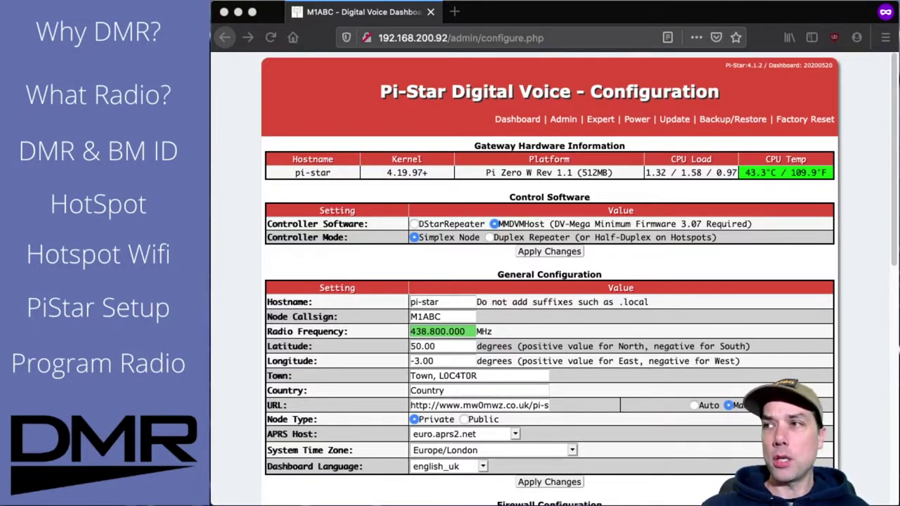
Step: Search DuckDuckGo for 'pi-star' from the address bar
click(474, 38)
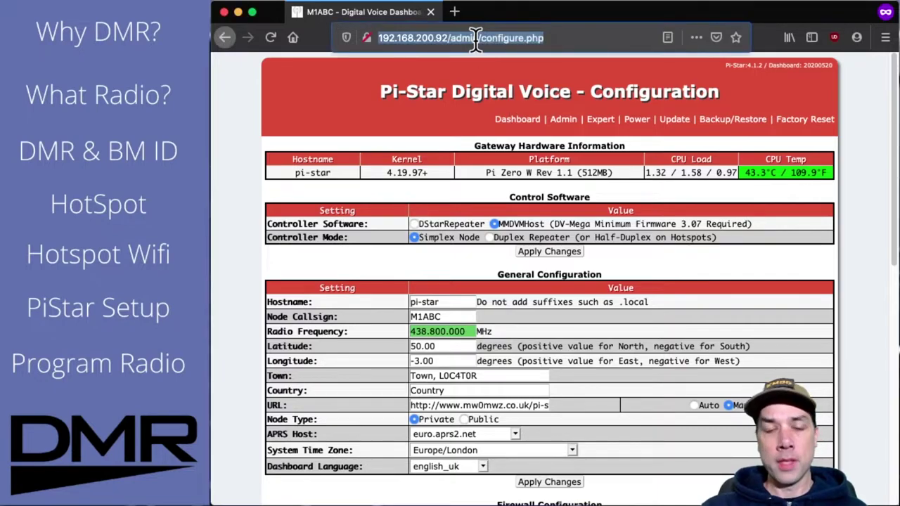
text(pi-star)
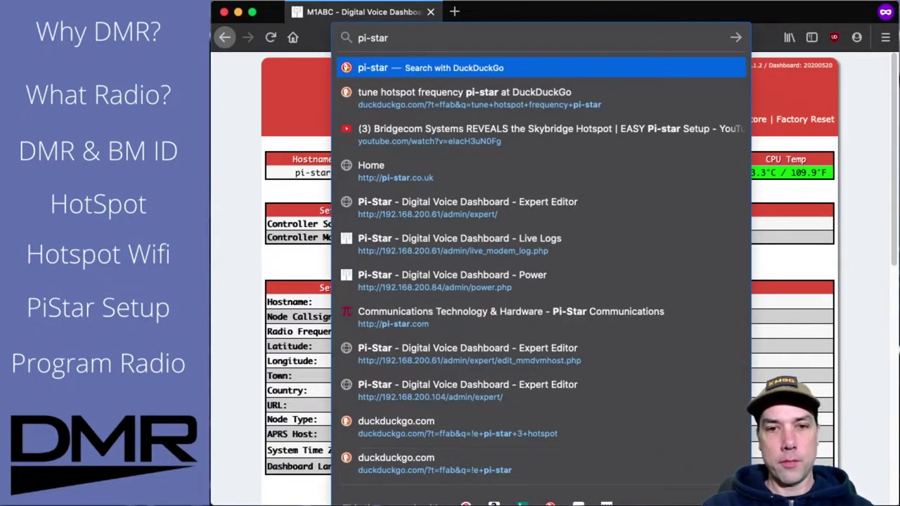
key(Return)
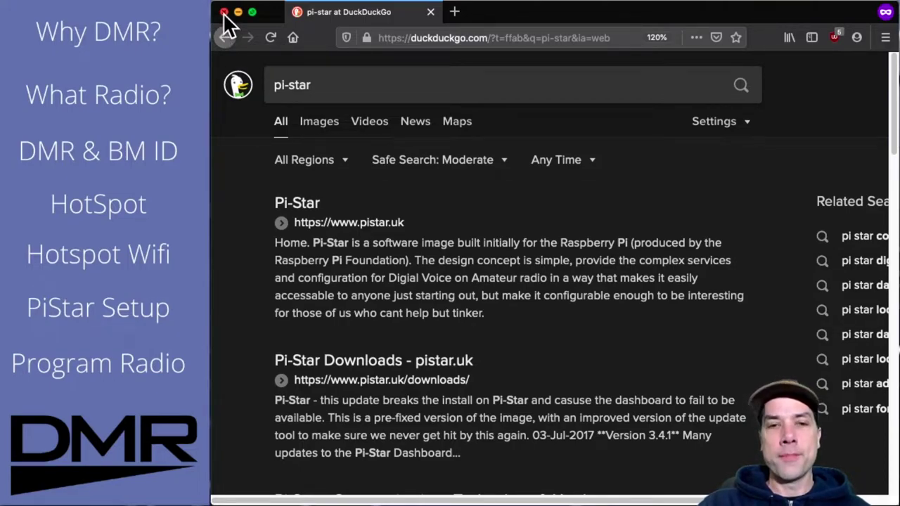
Step: Close the Firefox window to reveal the iTerm2 terminal
click(223, 12)
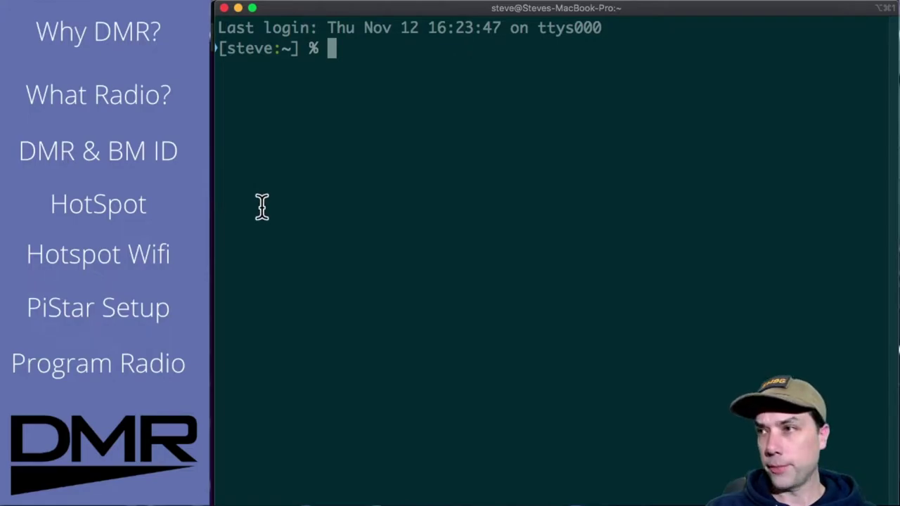
Step: Switch to the Firefox private window and load brew.sh to show the Homebrew install command
key(super+Tab)
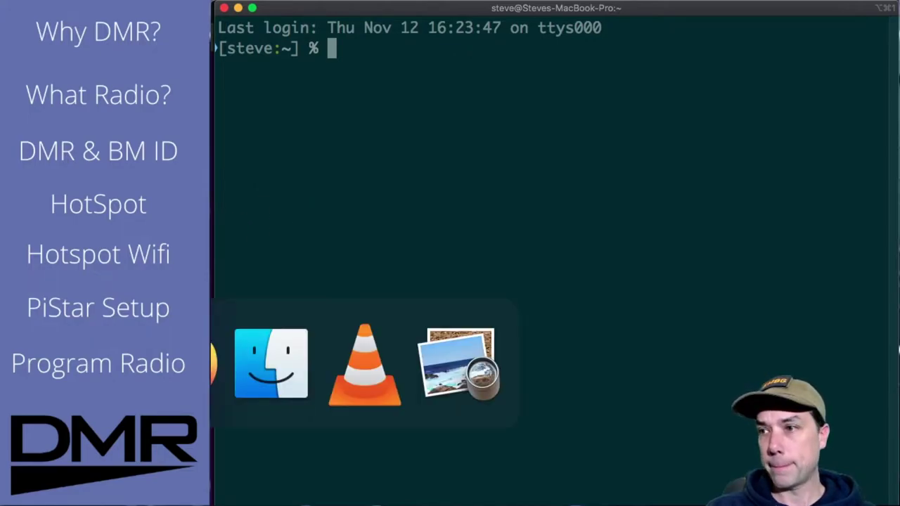
key(super+Tab)
key(super+shift+Tab)
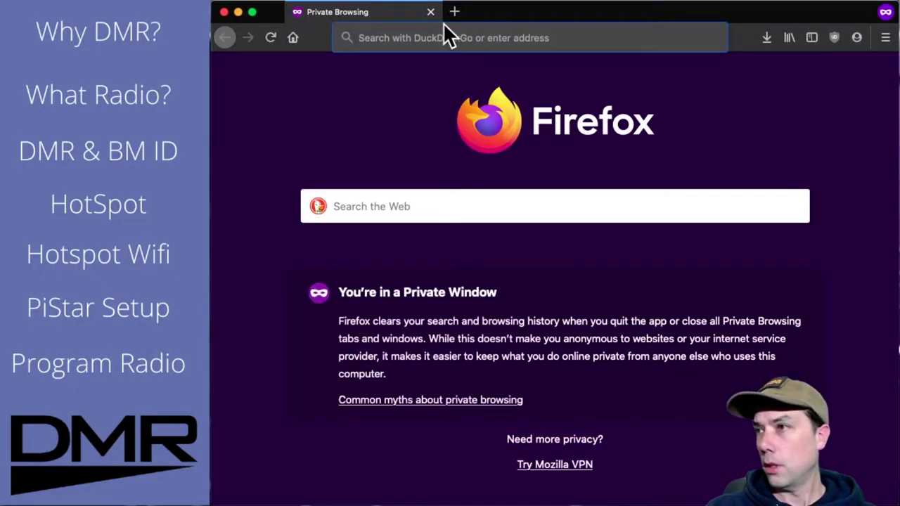
text(brew.sh)
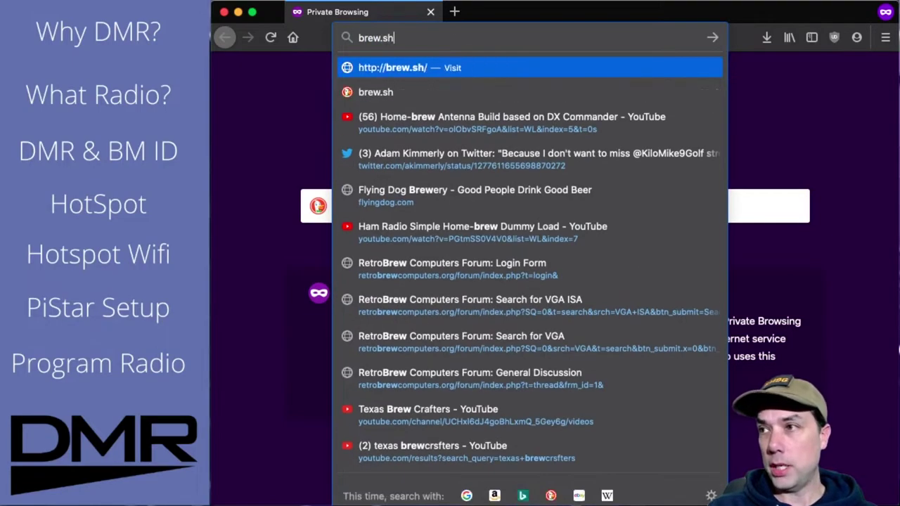
key(Return)
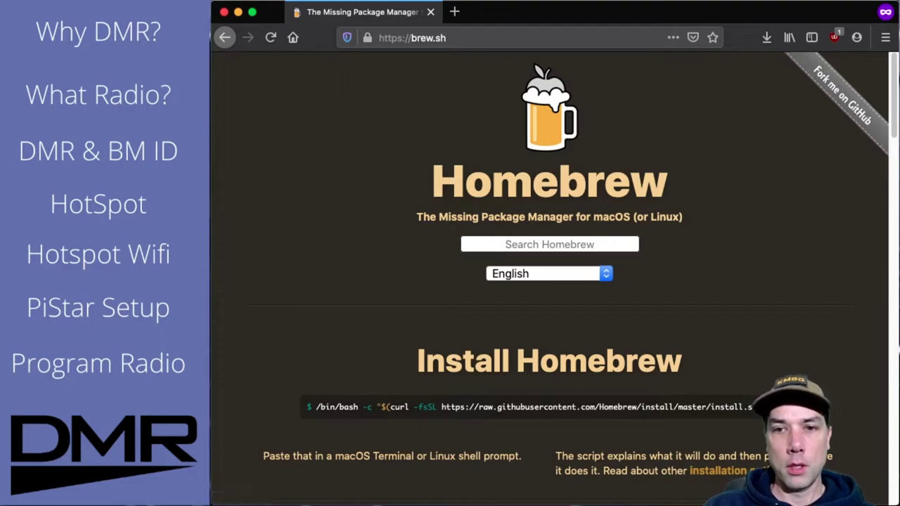
scroll(314, 249, down, 1)
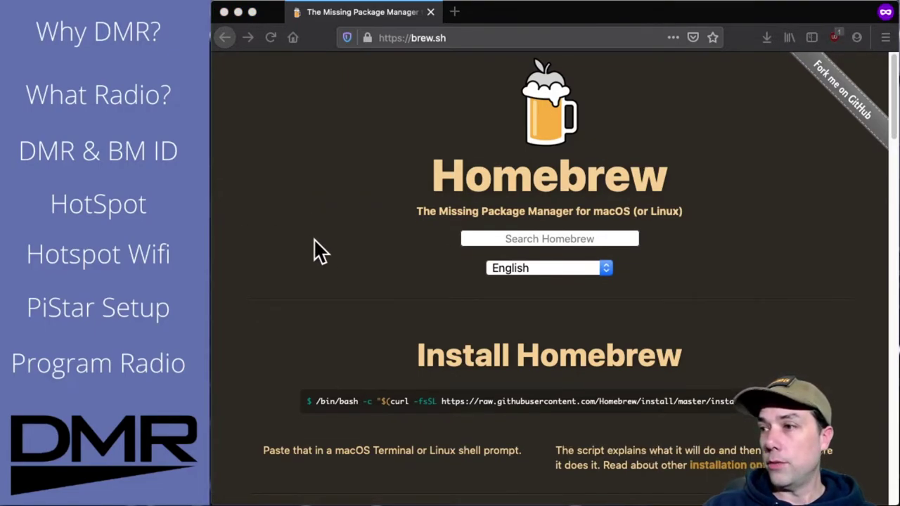
click(320, 398)
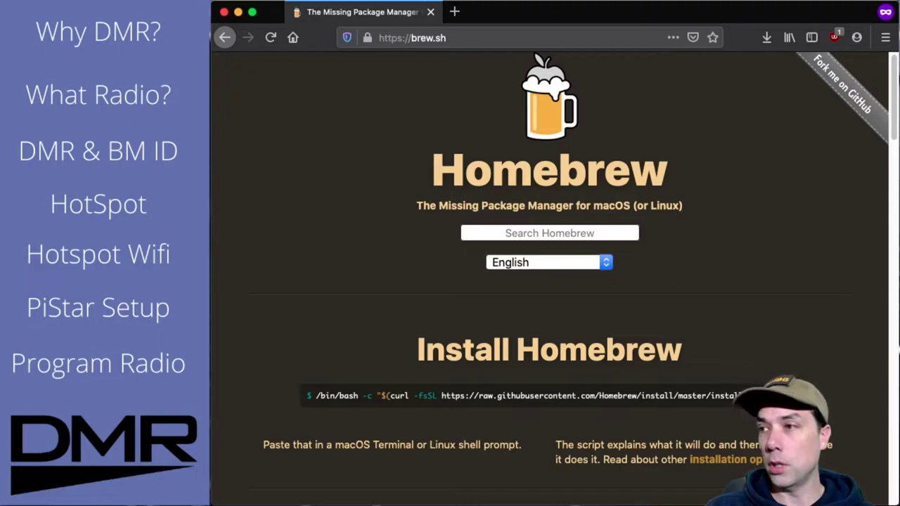
Step: Paste the Homebrew install command into iTerm2 and run it, which returns exit status 1
key(super+Tab)
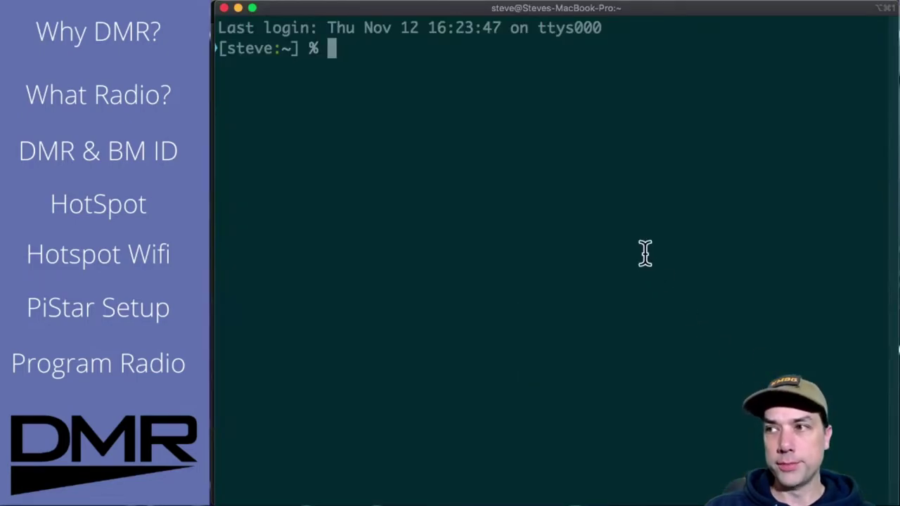
right_click(514, 209)
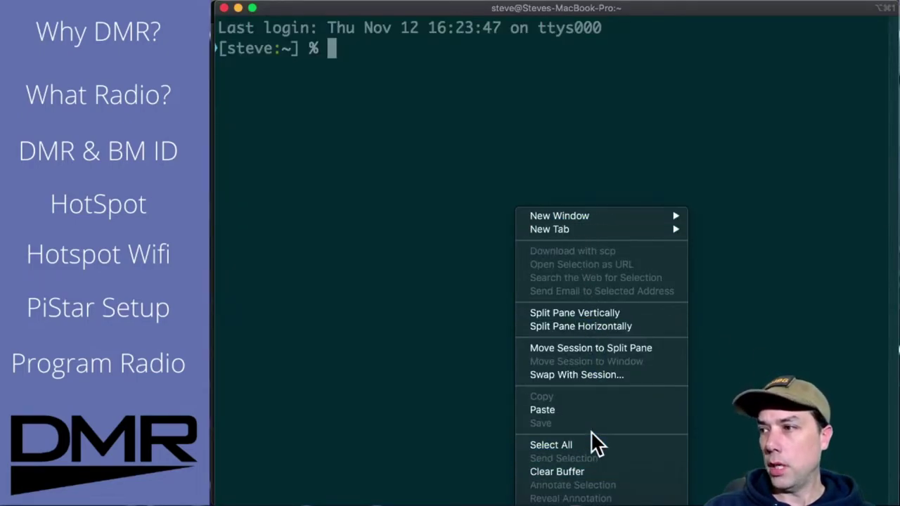
click(583, 414)
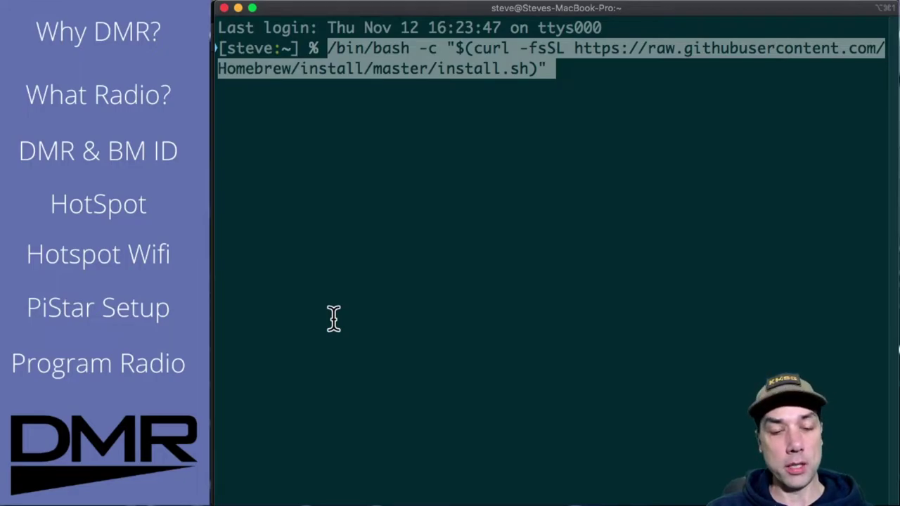
key(Return)
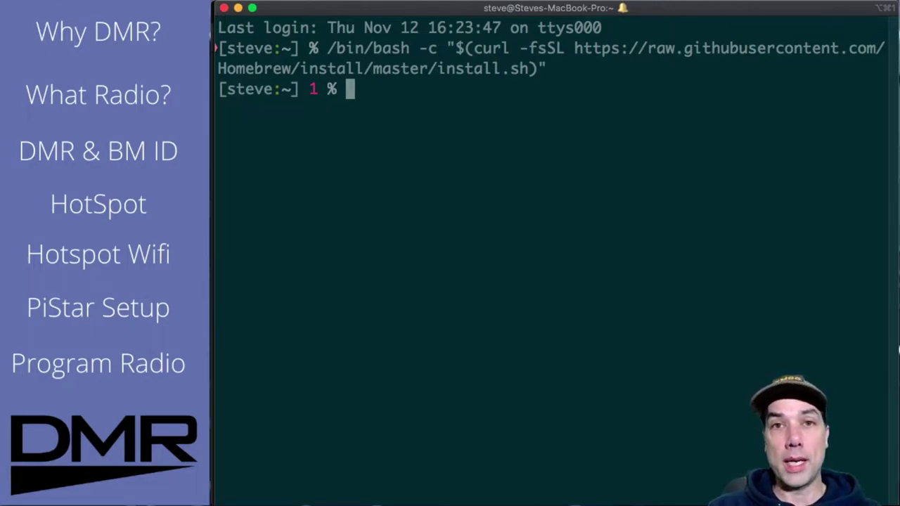
Step: Run 'brew install nmap', which reports nmap 7.80_1 is already installed
text(brew install nap)
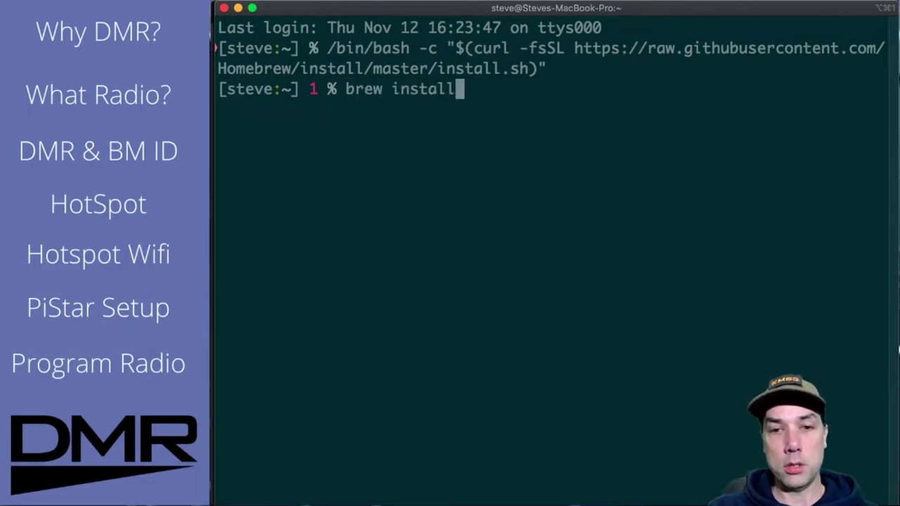
key(BackSpace)
key(BackSpace)
text(mp)
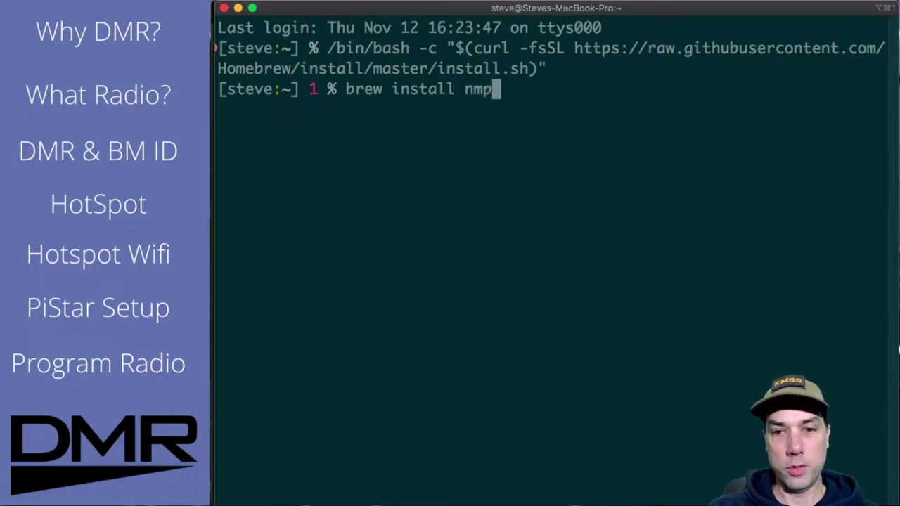
key(BackSpace)
text(ap)
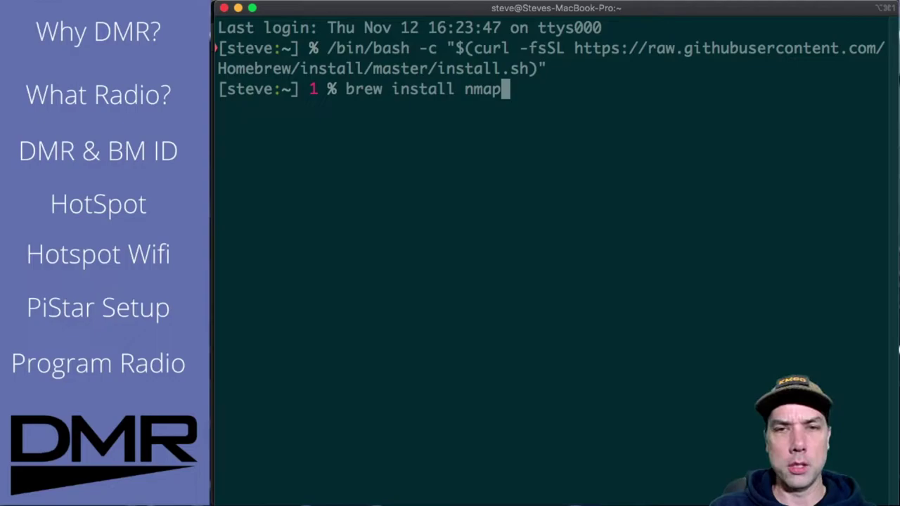
key(Return)
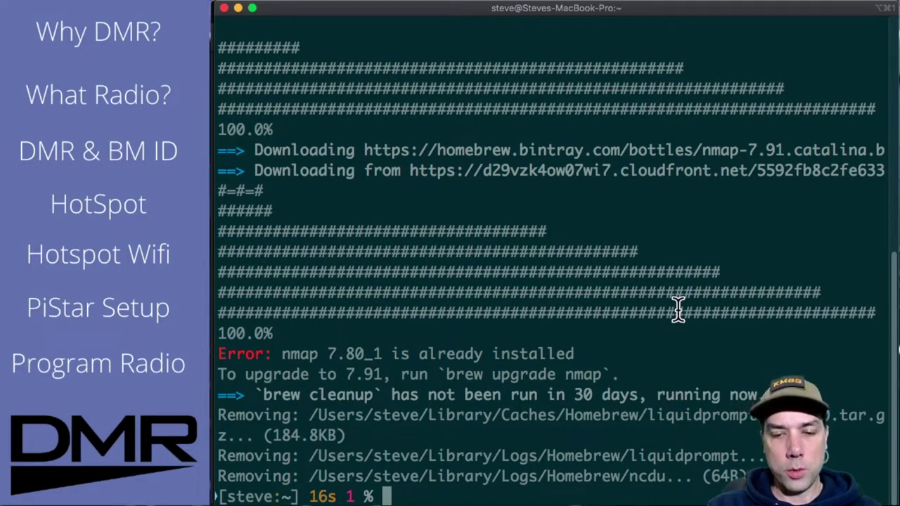
Step: Ping-scan 192.168.200.1/24 with nmap -sP, finding the hotspot at 192.168.200.92
text(nmap )
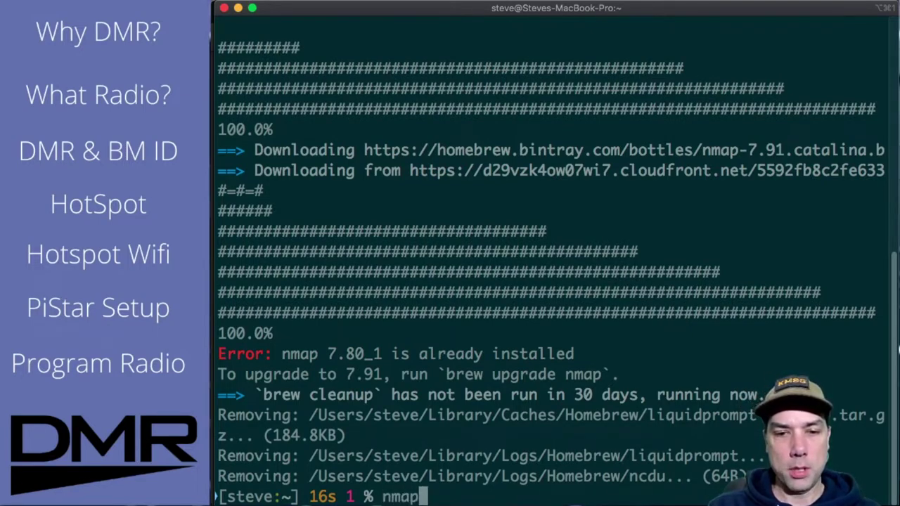
text(-sP)
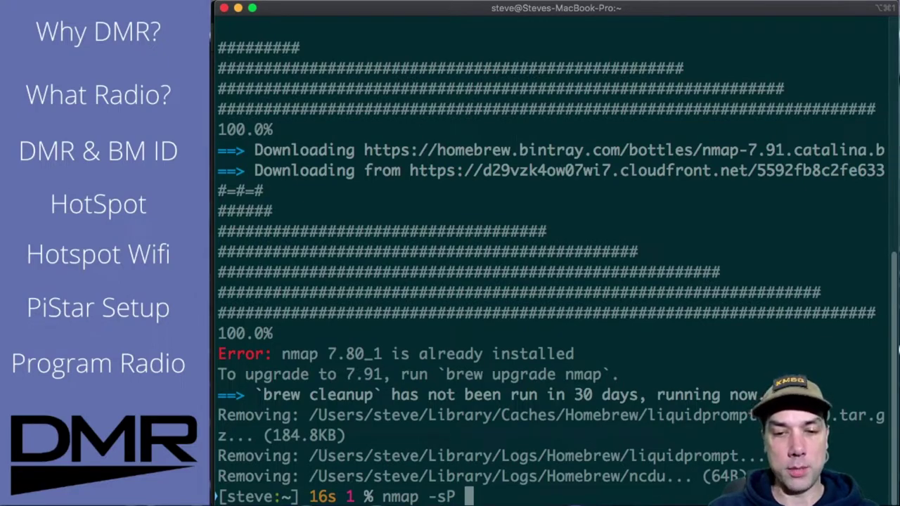
text( 192.168)
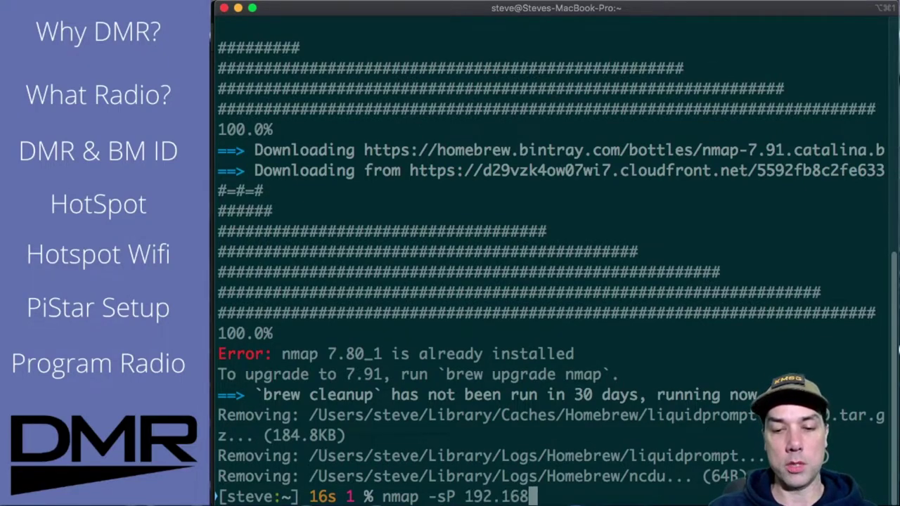
text(.200.1)
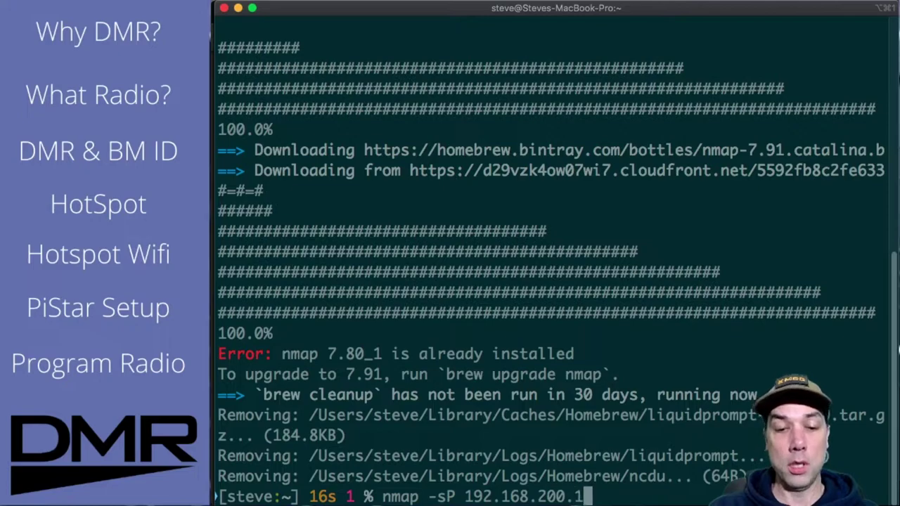
text(/24)
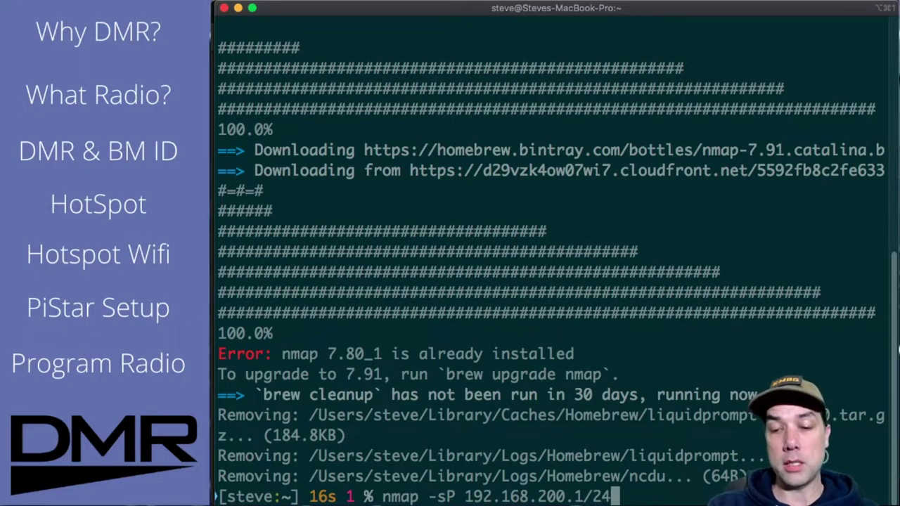
key(Return)
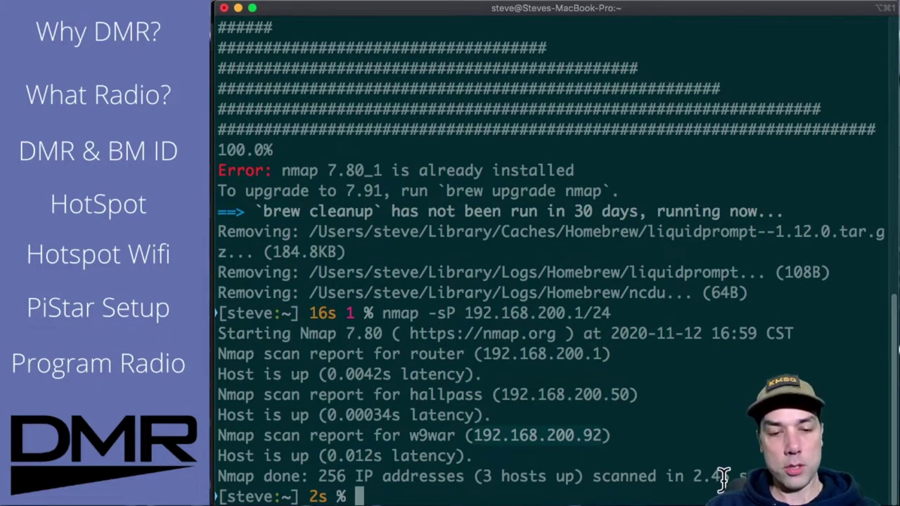
Step: Load the hotspot's Pi-Star dashboard at 192.168.200.92 in Firefox
key(super+Tab)
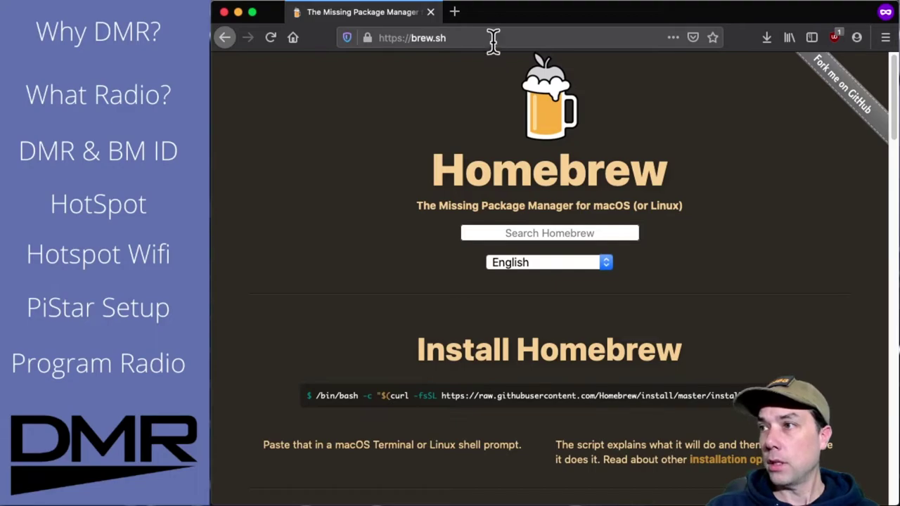
click(493, 42)
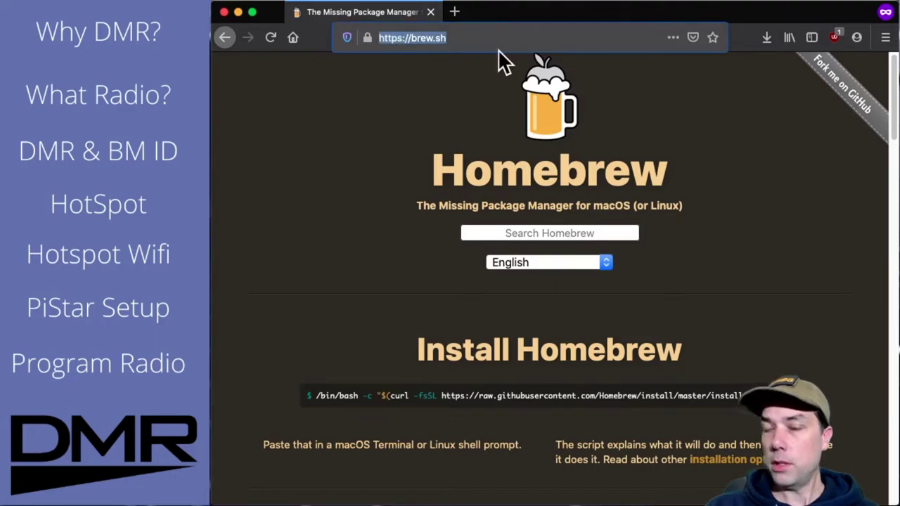
text(192.16)
text(8.200.92/)
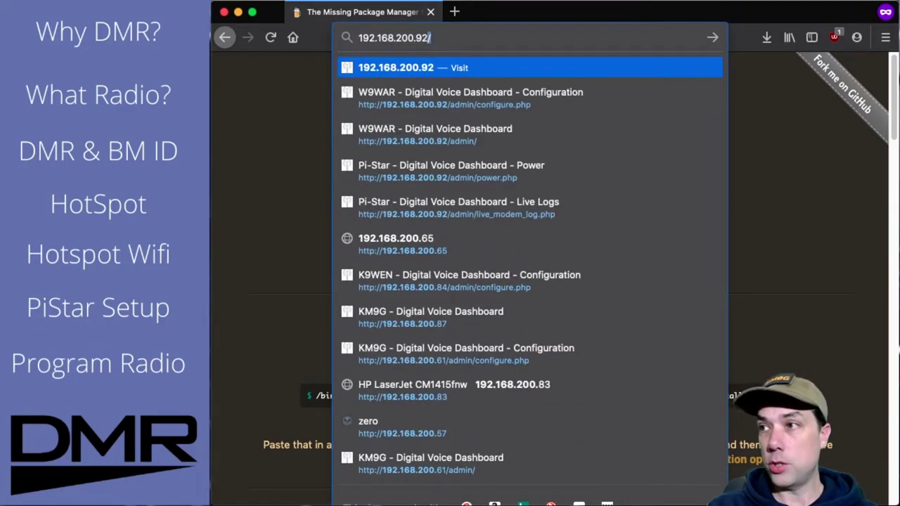
key(Return)
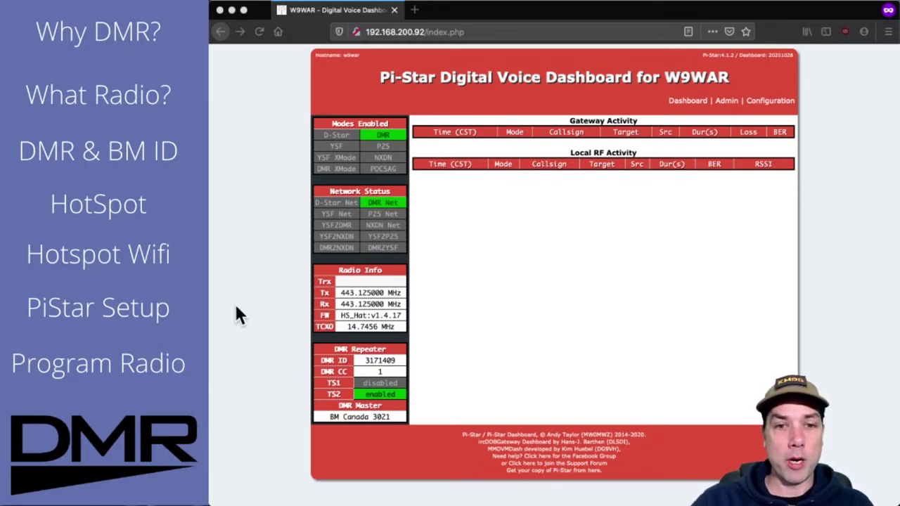
Step: Go to the Pi-Star Configuration page from the dashboard's top-right menu
click(783, 103)
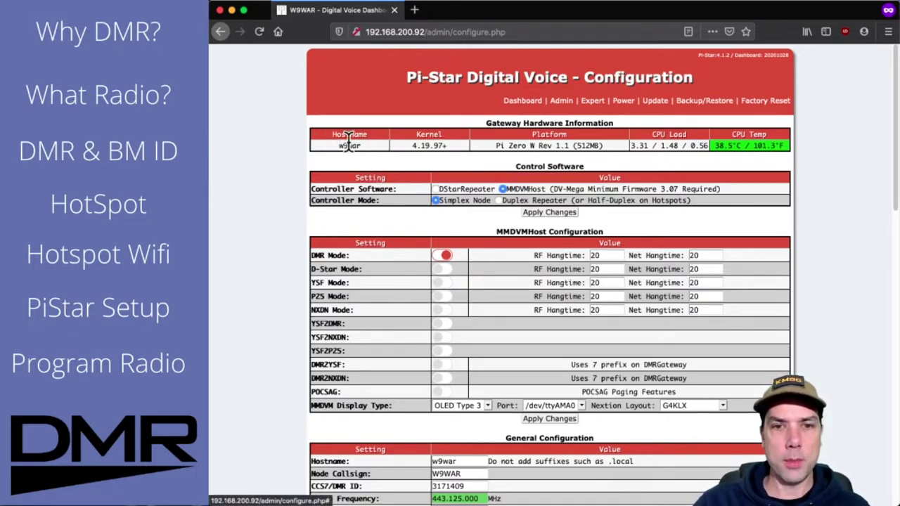
mouse_move(355, 140)
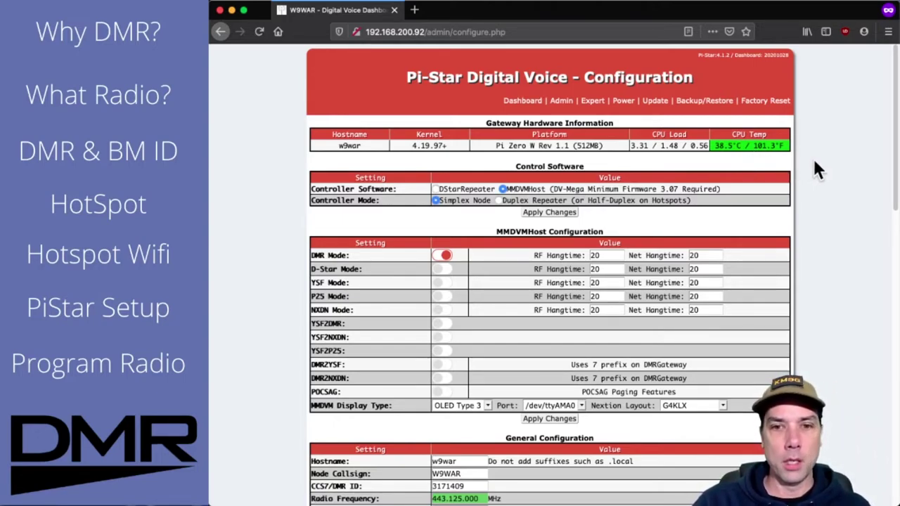
scroll(812, 156, down, 1)
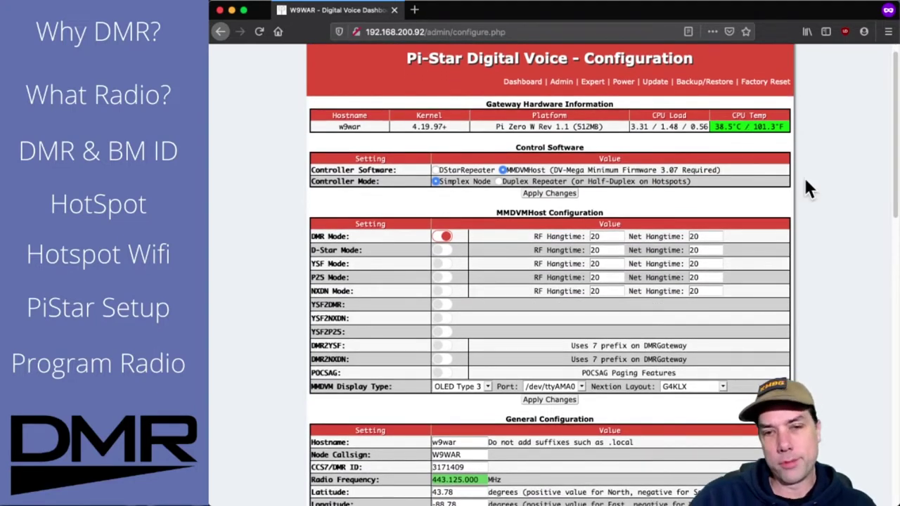
scroll(807, 183, down, 1)
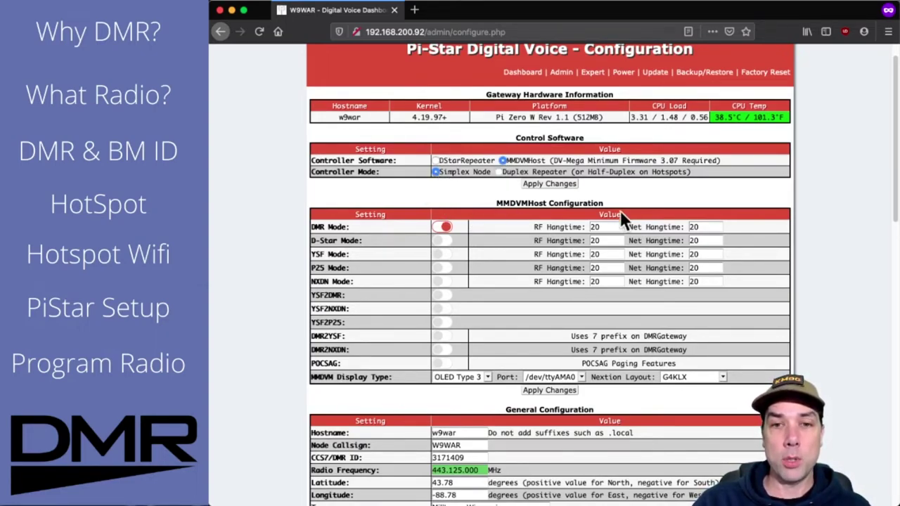
scroll(813, 168, down, 1)
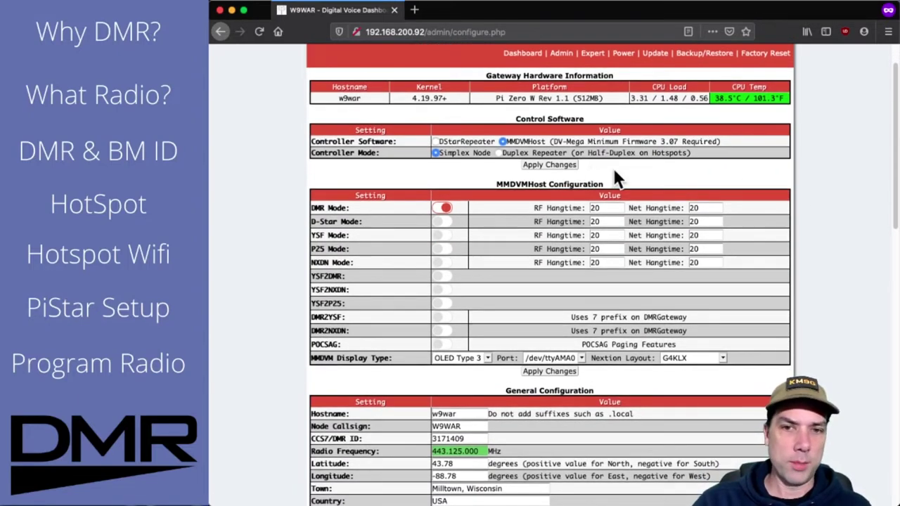
scroll(620, 162, down, 1)
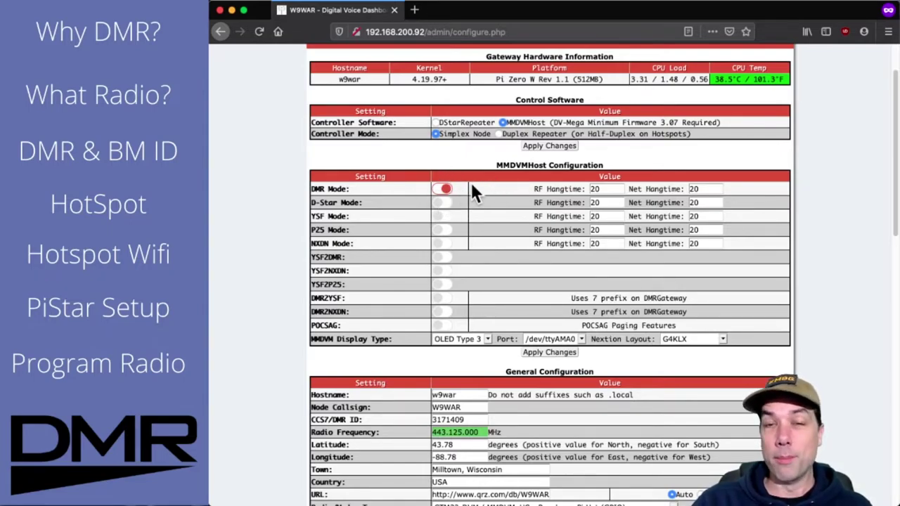
scroll(506, 186, down, 1)
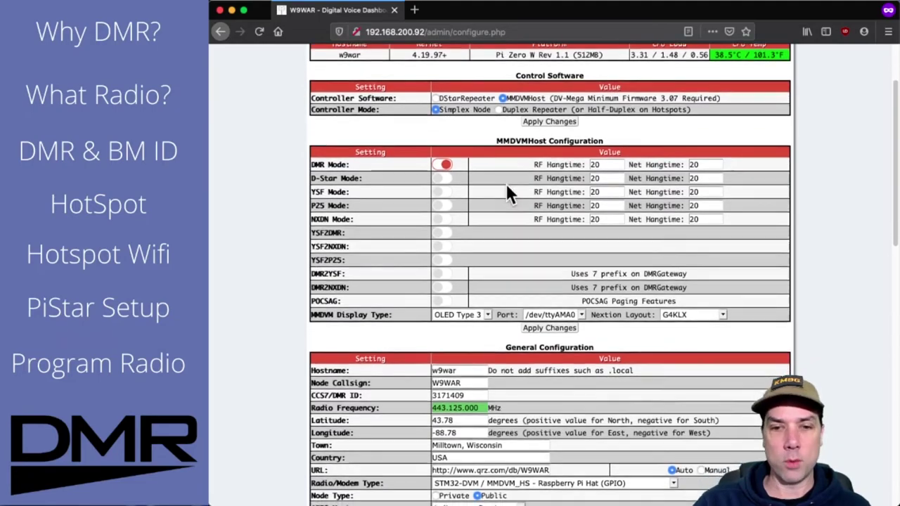
scroll(507, 185, down, 5)
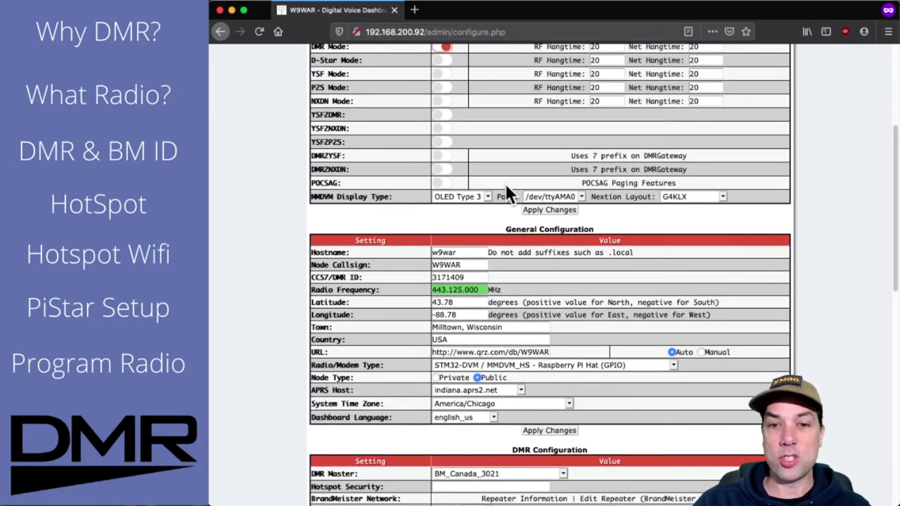
scroll(506, 192, down, 1)
click(475, 234)
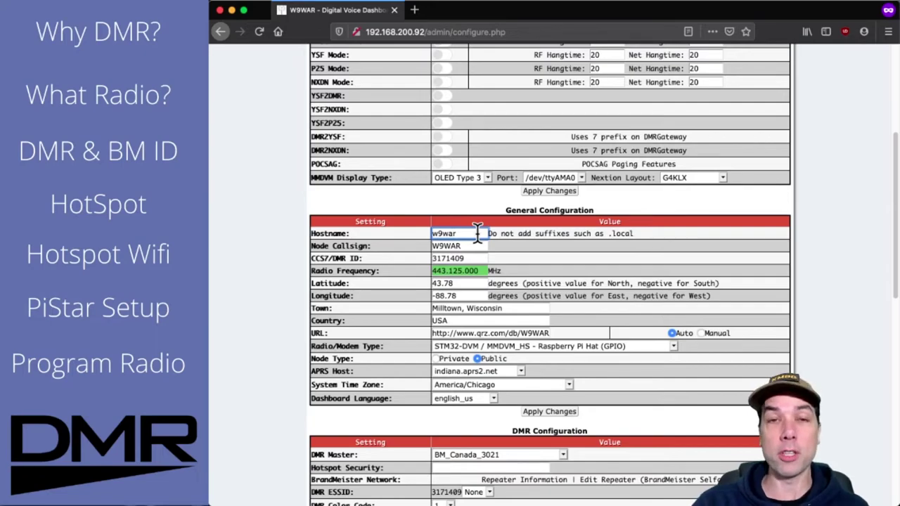
scroll(477, 232, down, 1)
click(481, 226)
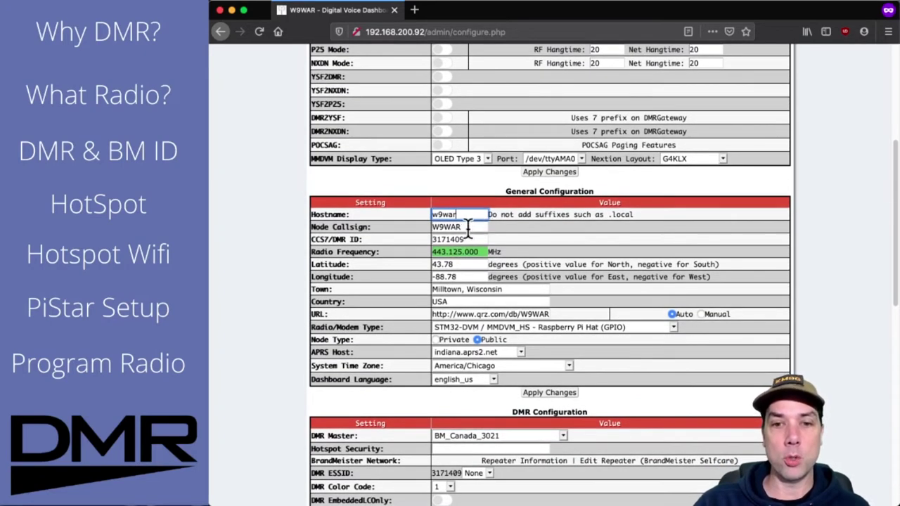
drag(481, 227, 402, 227)
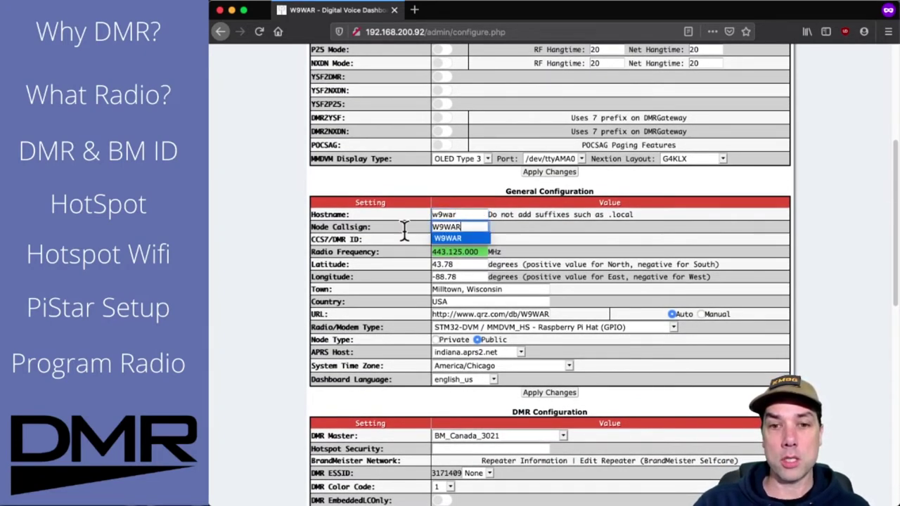
click(476, 227)
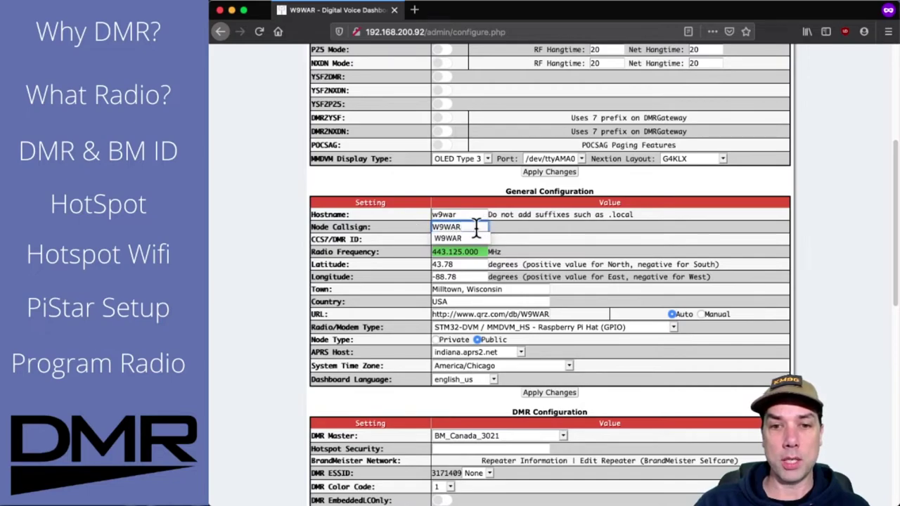
click(476, 227)
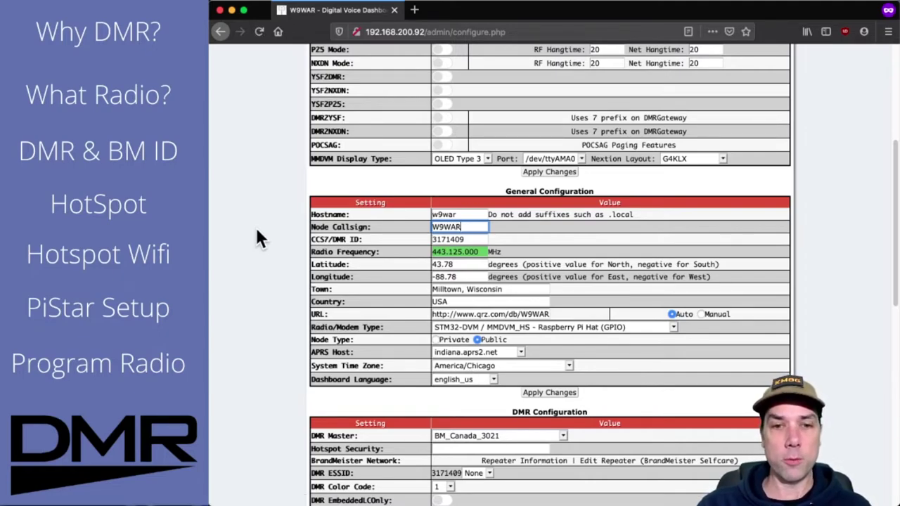
click(482, 239)
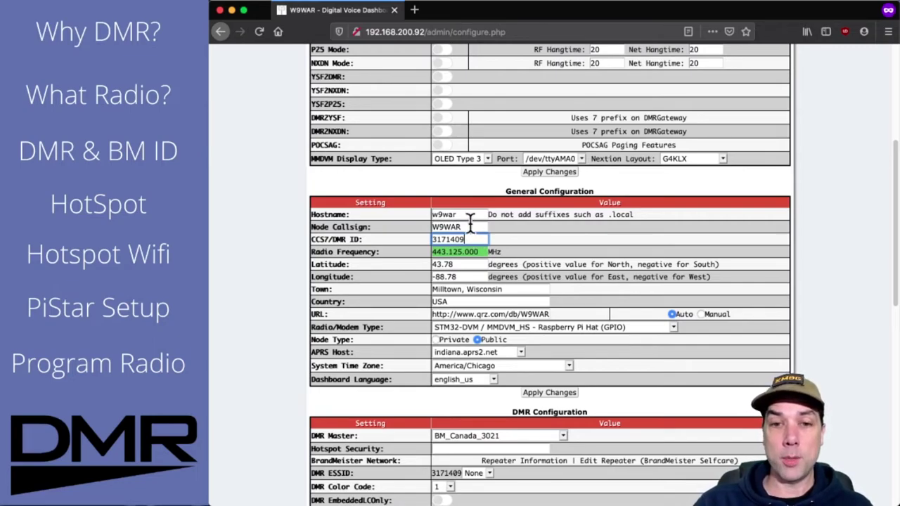
click(479, 227)
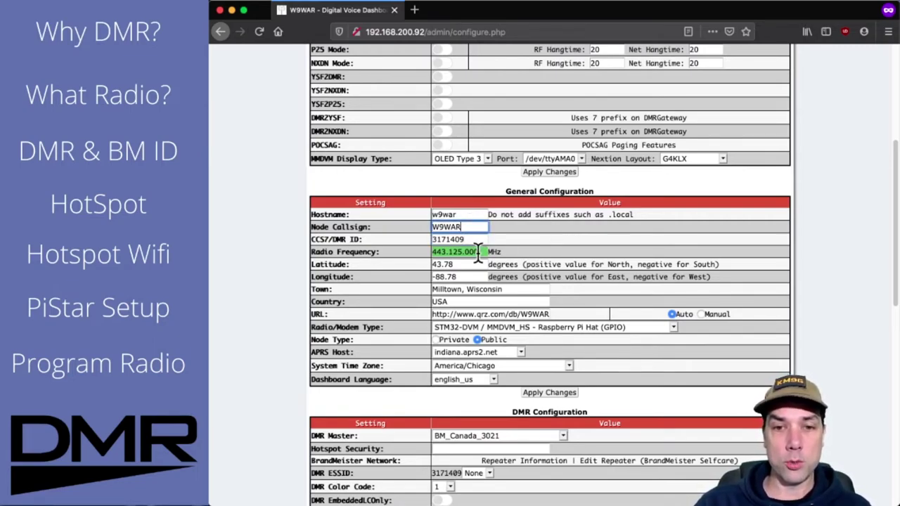
double_click(483, 252)
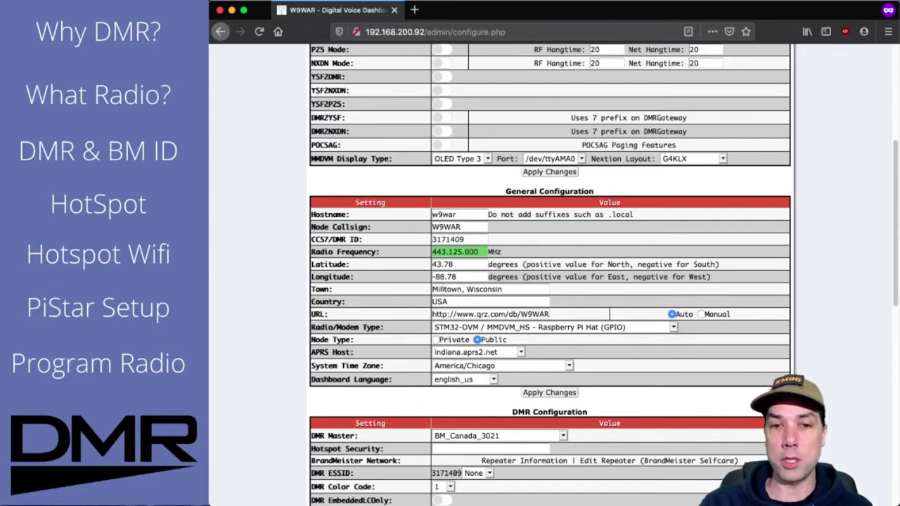
scroll(703, 242, down, 1)
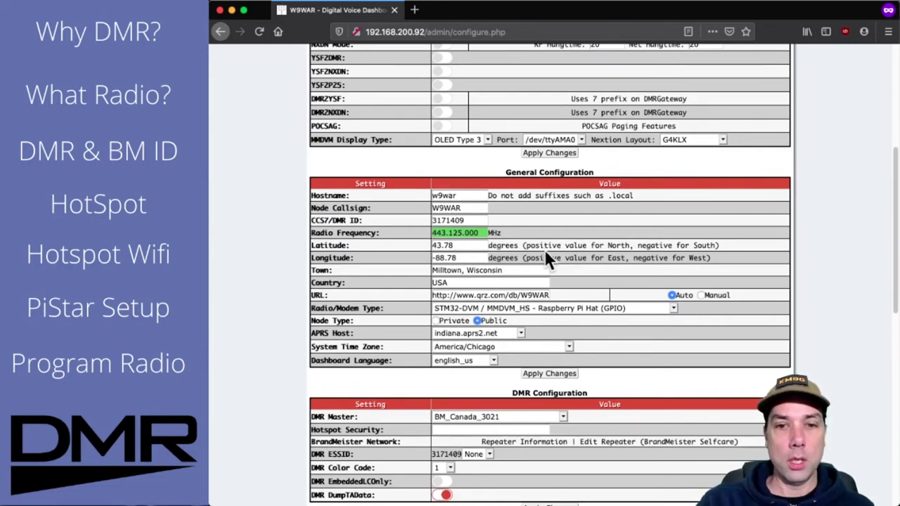
scroll(546, 252, down, 1)
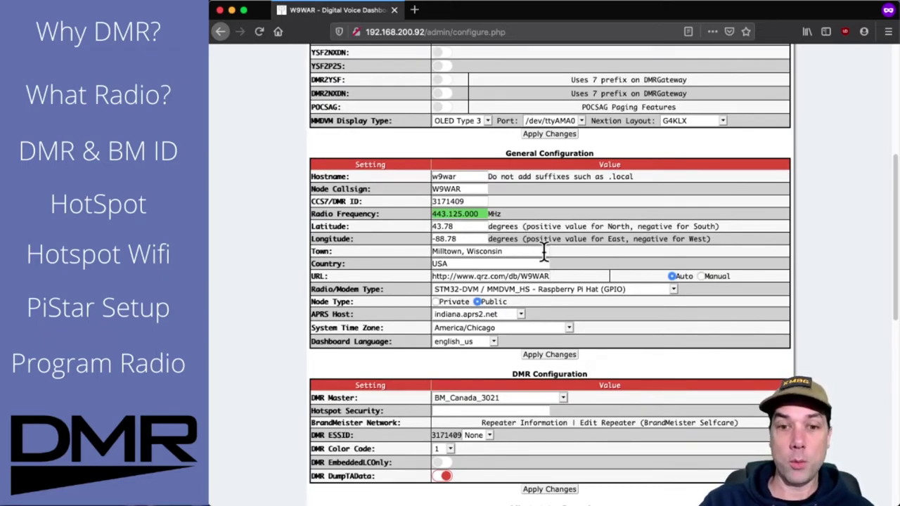
click(517, 250)
drag(517, 250, 422, 248)
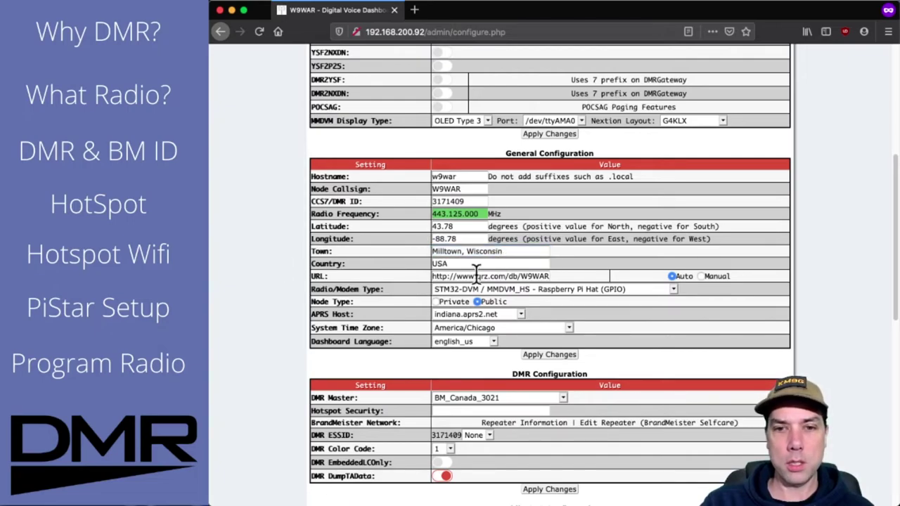
click(479, 264)
click(251, 261)
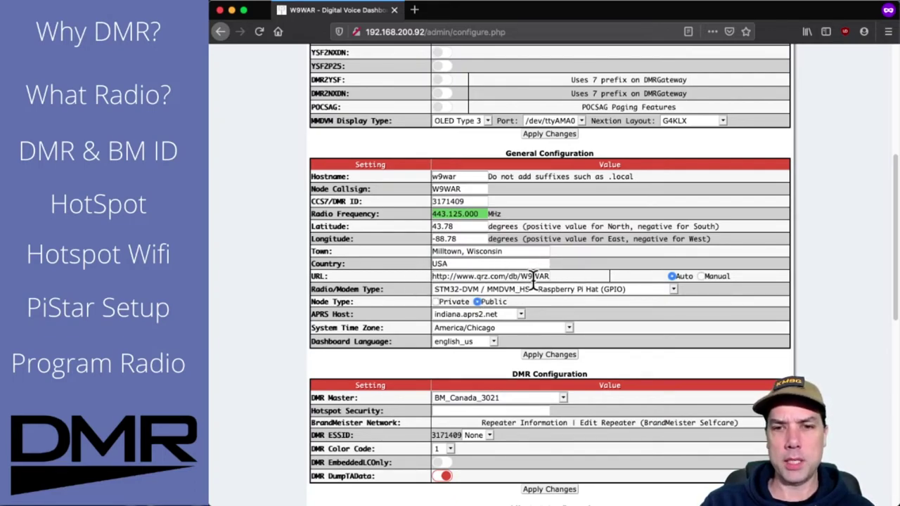
scroll(831, 273, down, 1)
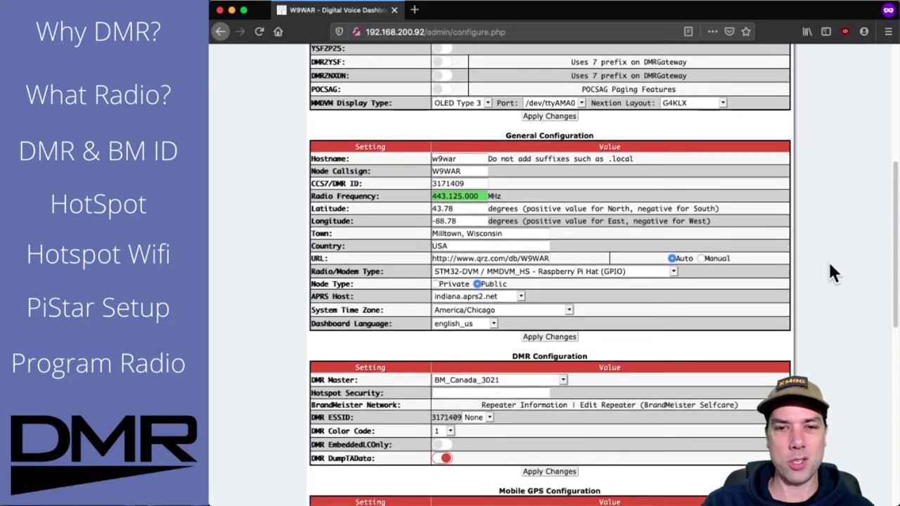
scroll(832, 272, down, 1)
mouse_move(320, 240)
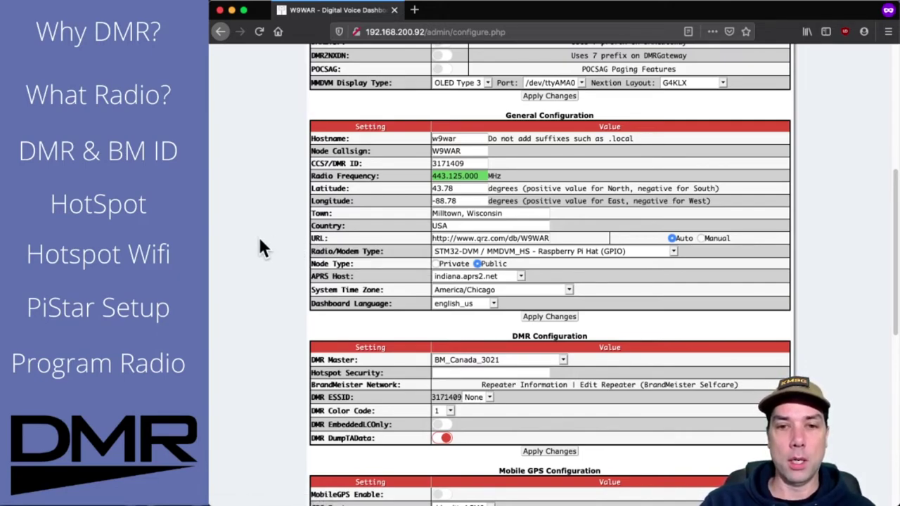
Step: Replace the QRZ profile link in the URL field with 192.168.200.92
click(550, 239)
double_click(535, 238)
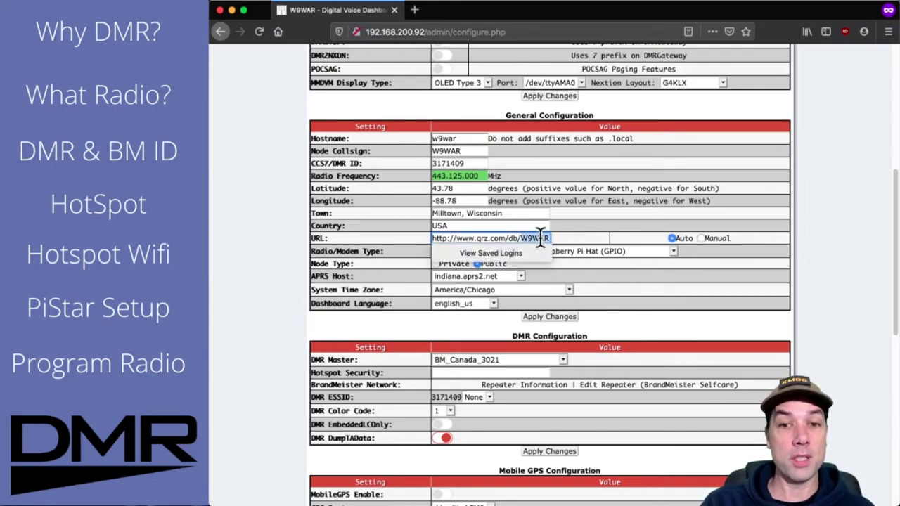
triple_click(540, 237)
key(BackSpace)
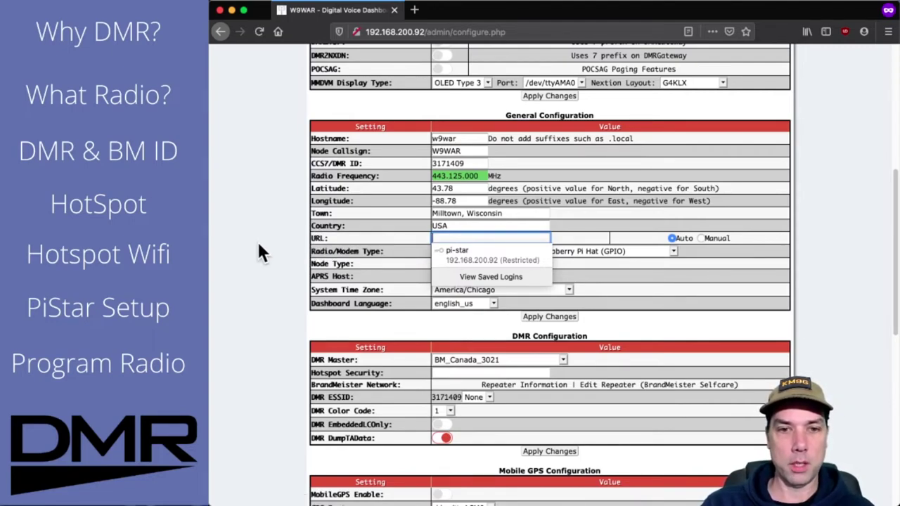
text(192.)
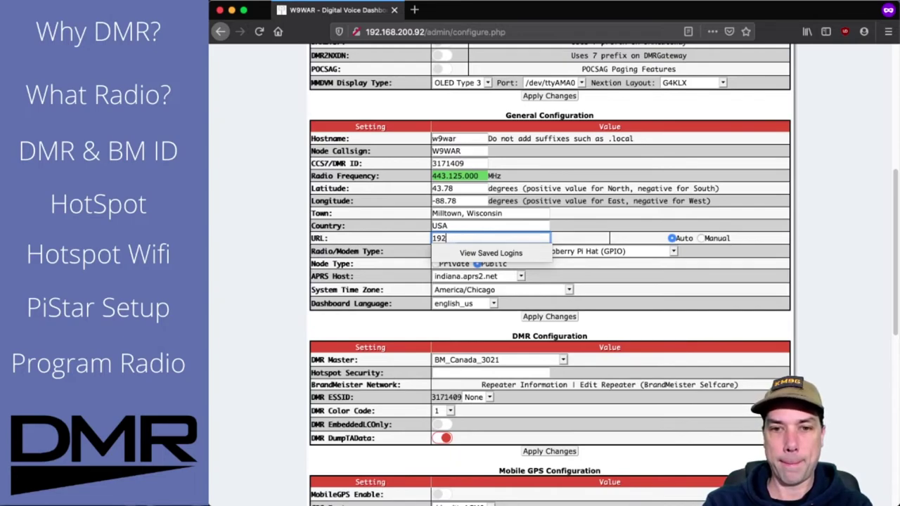
text(16)
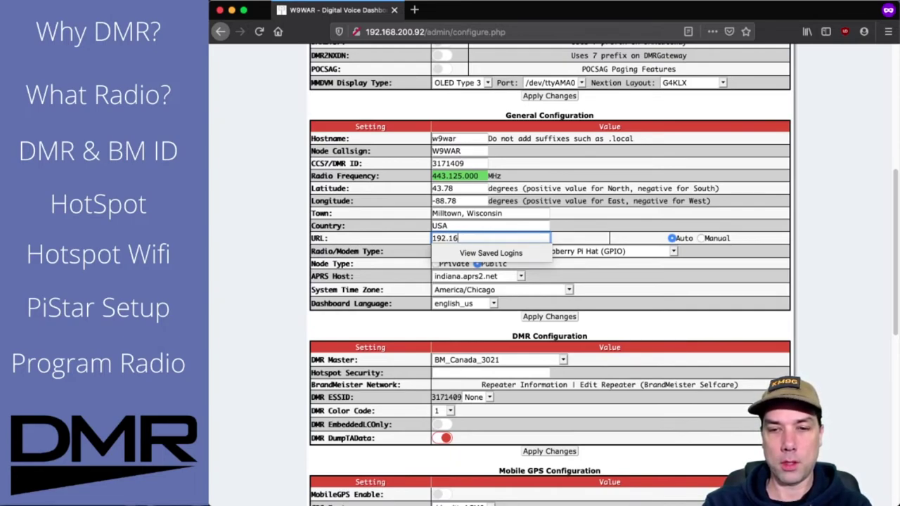
text(8.200.92)
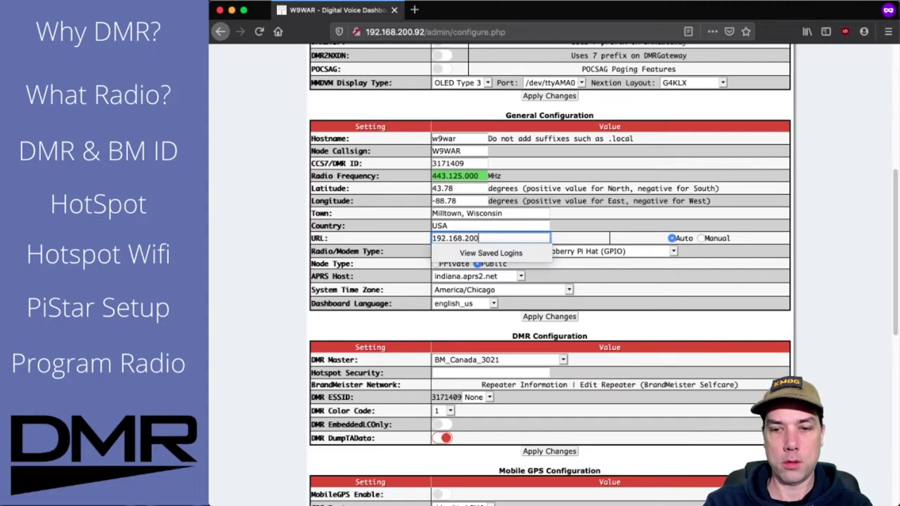
key(Tab)
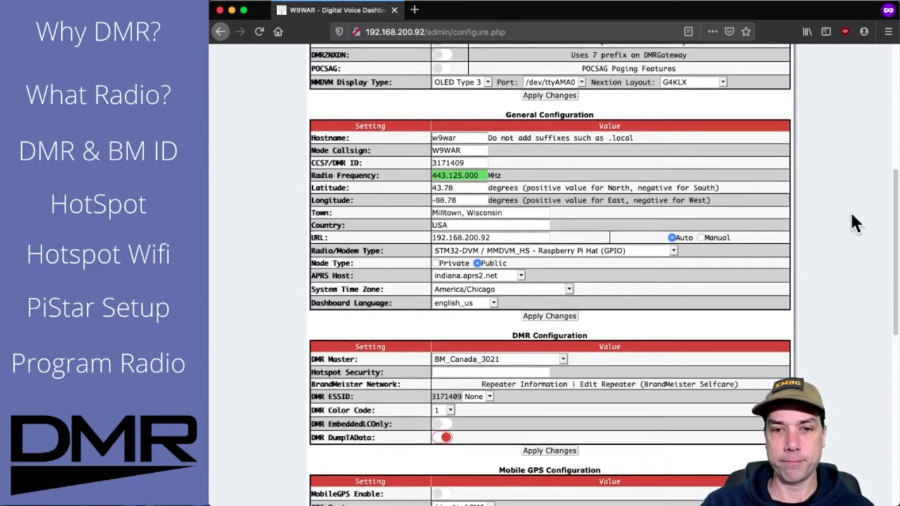
scroll(851, 218, down, 1)
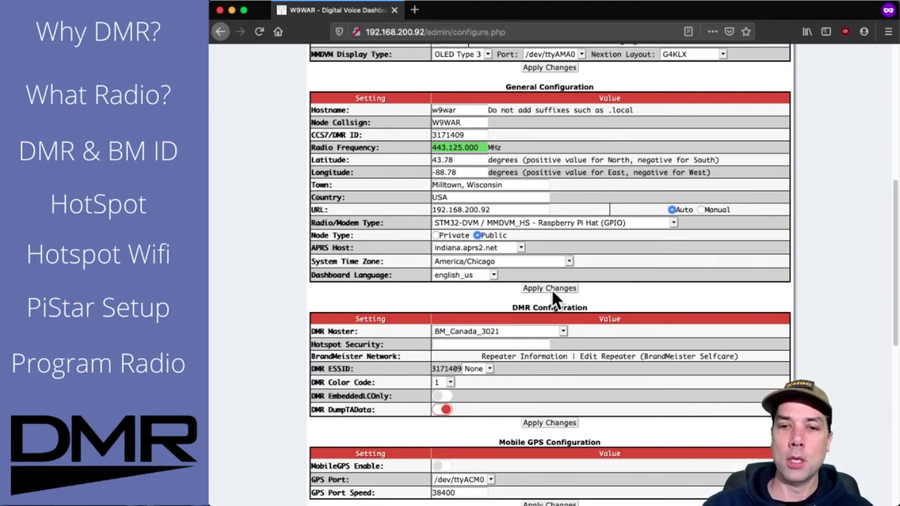
scroll(828, 232, down, 1)
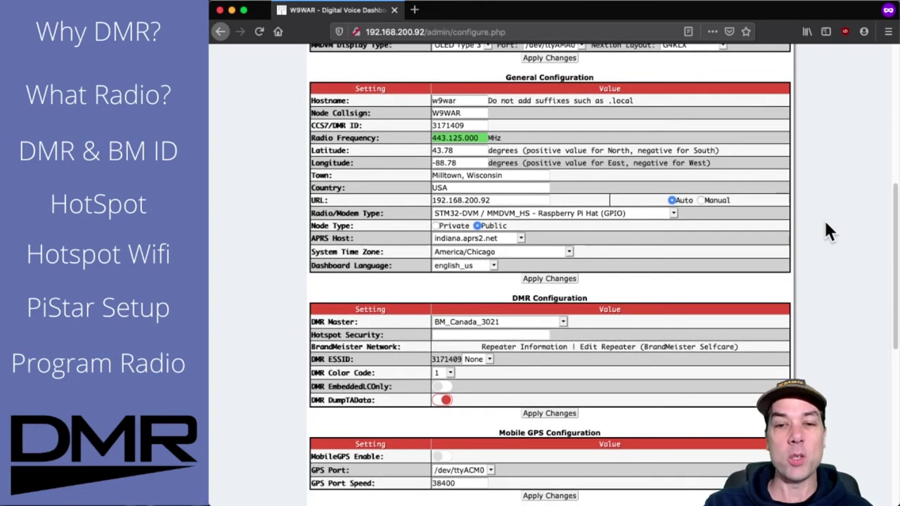
scroll(827, 232, down, 2)
scroll(826, 215, down, 1)
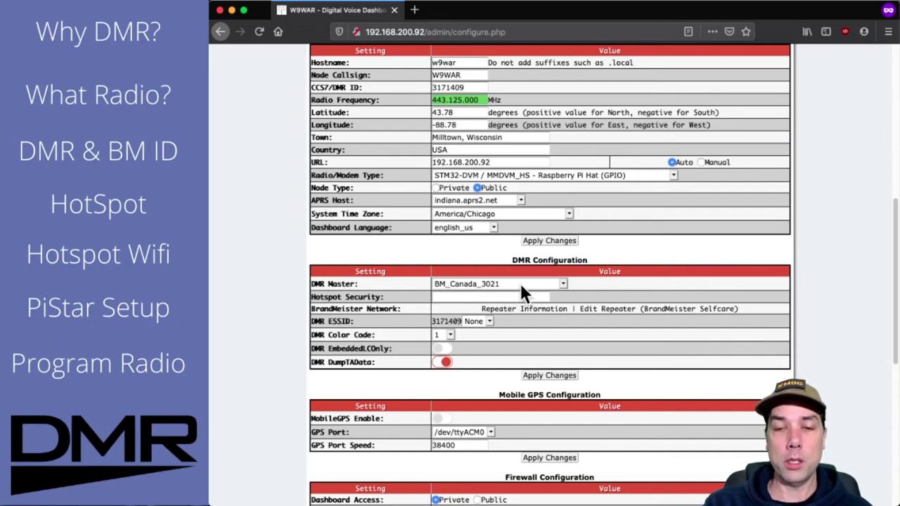
Step: Change the DMR Master from BM_Canada_3021 to BM_United_States_3102
click(562, 280)
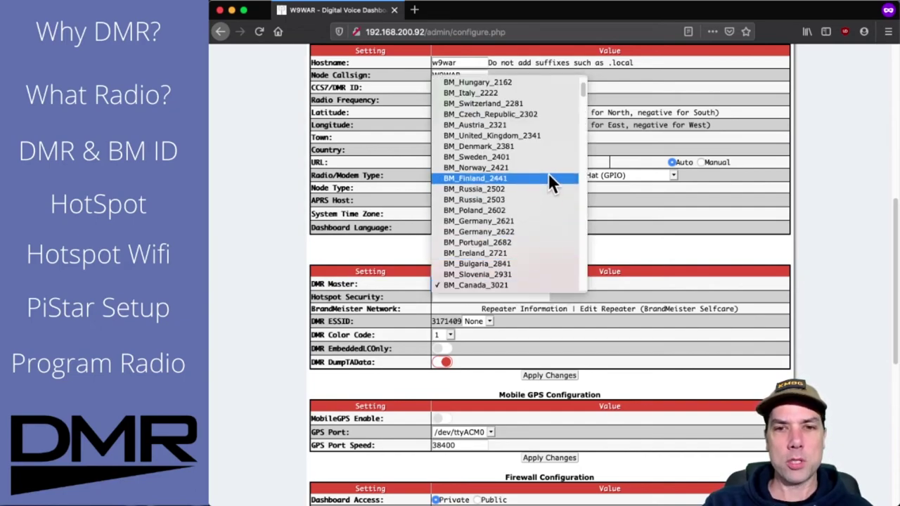
scroll(540, 198, down, 3)
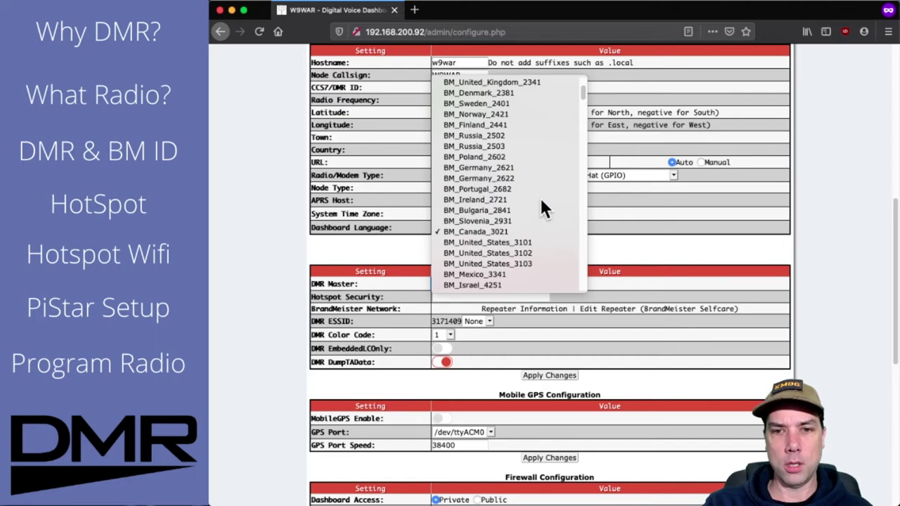
click(491, 254)
click(739, 252)
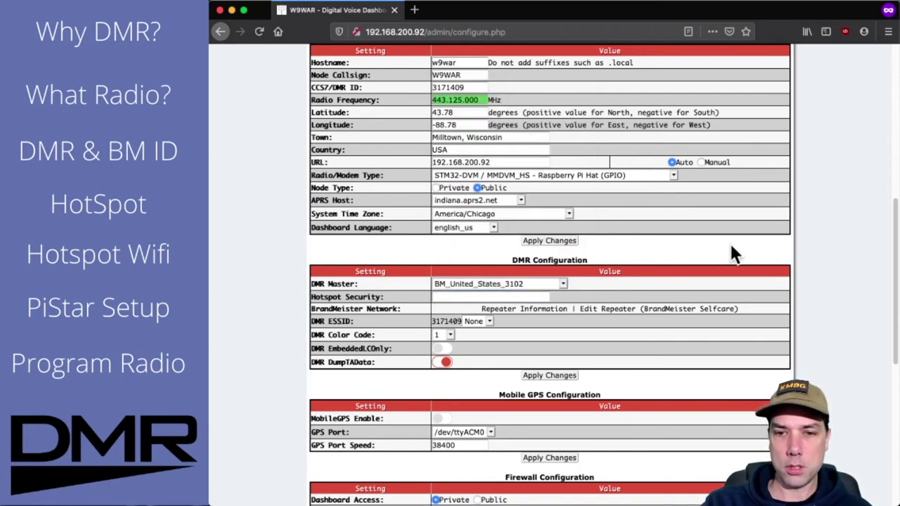
scroll(846, 248, down, 2)
scroll(848, 253, down, 1)
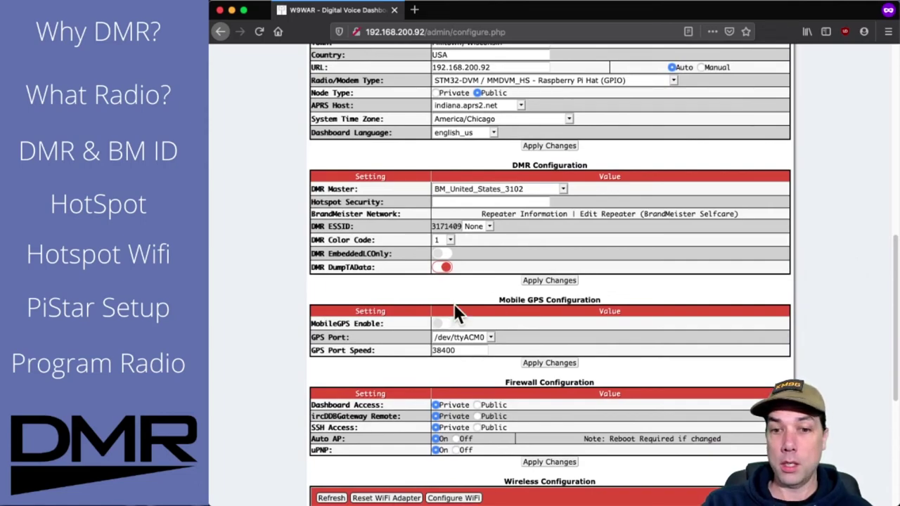
scroll(807, 247, down, 1)
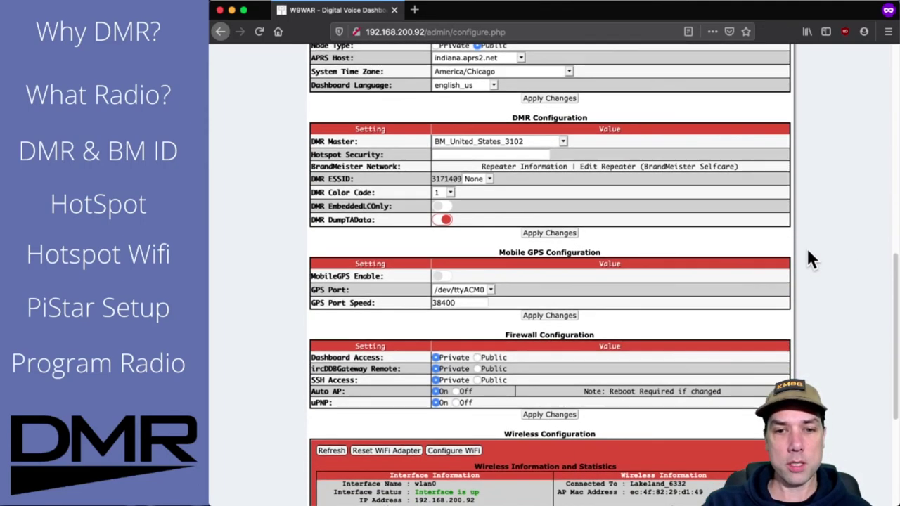
scroll(809, 259, down, 5)
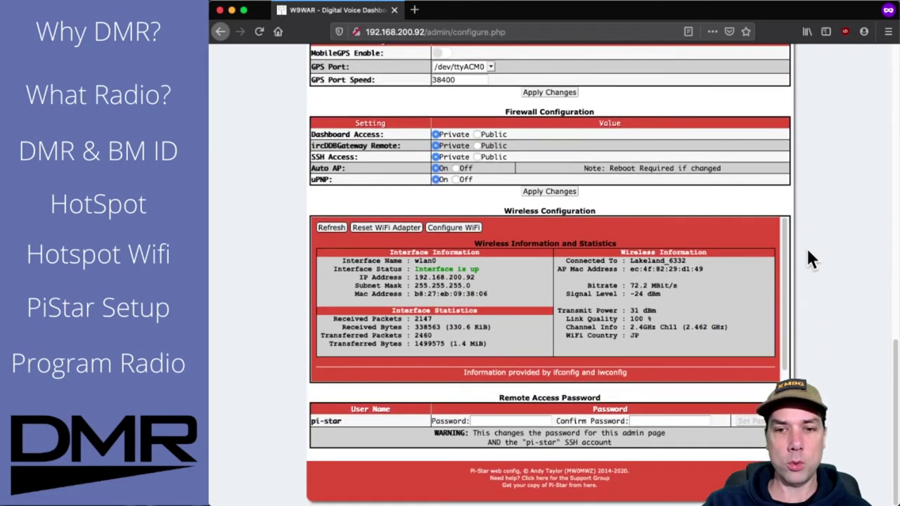
scroll(809, 259, up, 10)
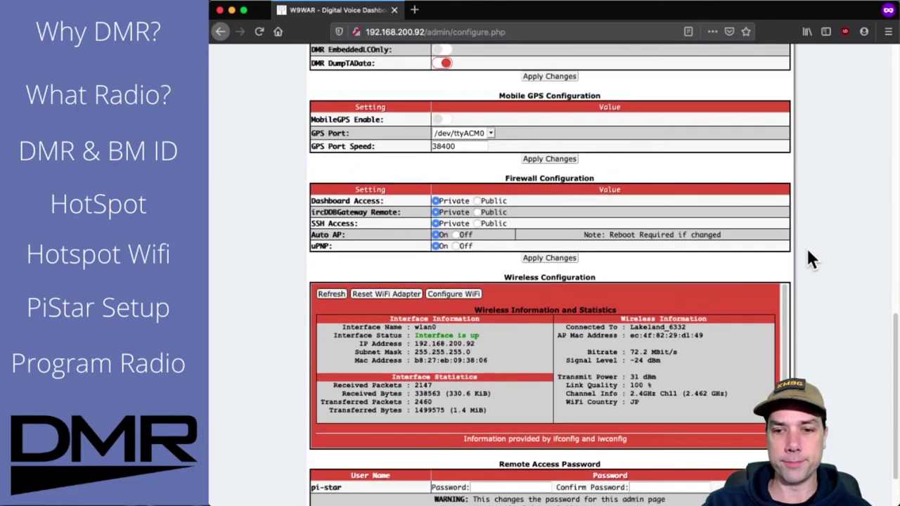
scroll(809, 259, up, 3)
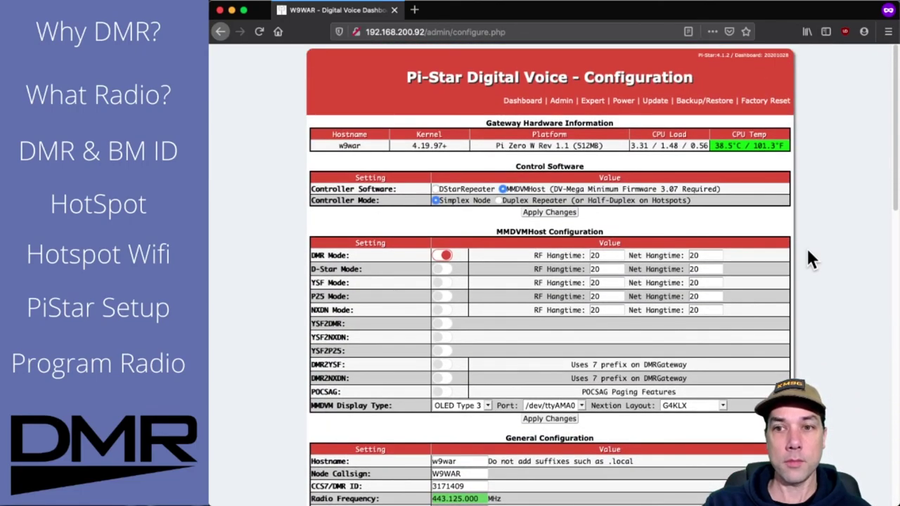